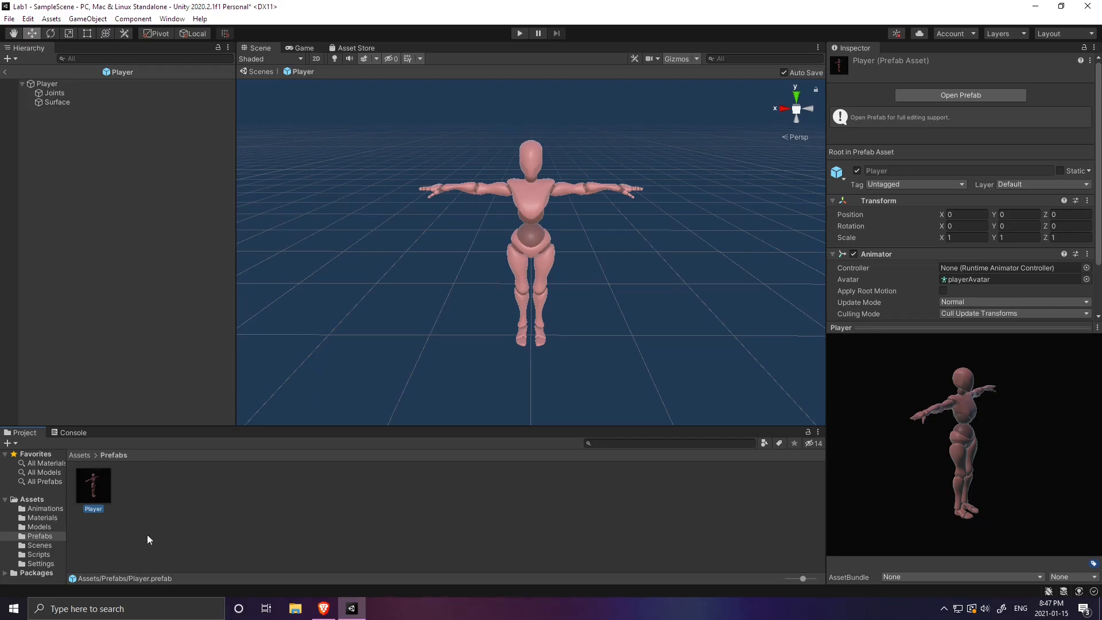
# Step: Examine the Player prefab's root, Joints and Surface objects and their components
pyautogui.click(42, 83)
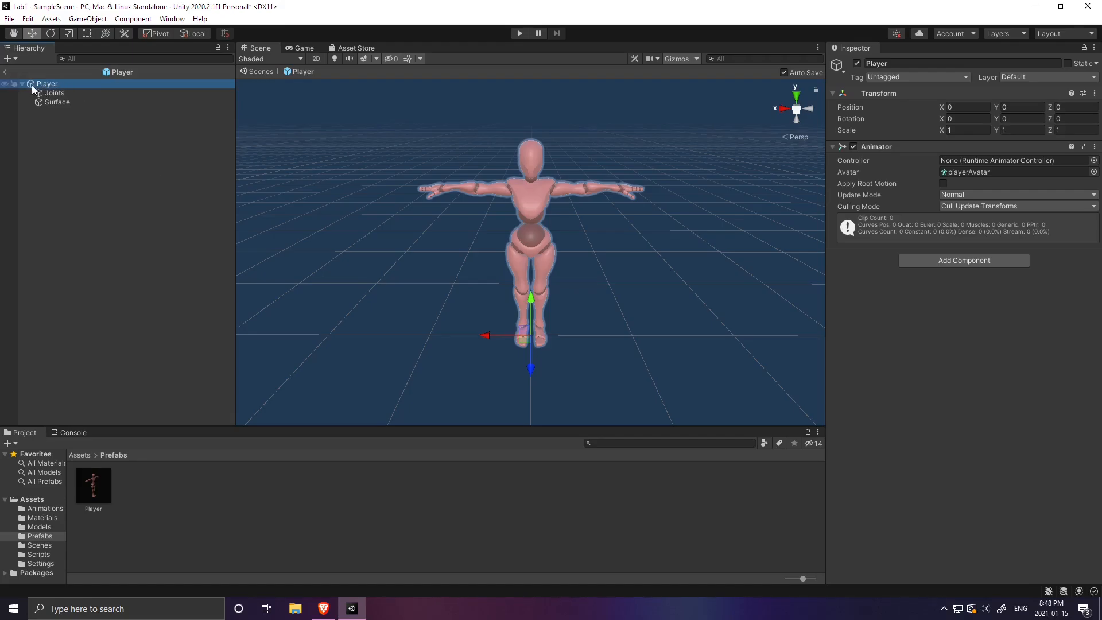
pyautogui.click(91, 495)
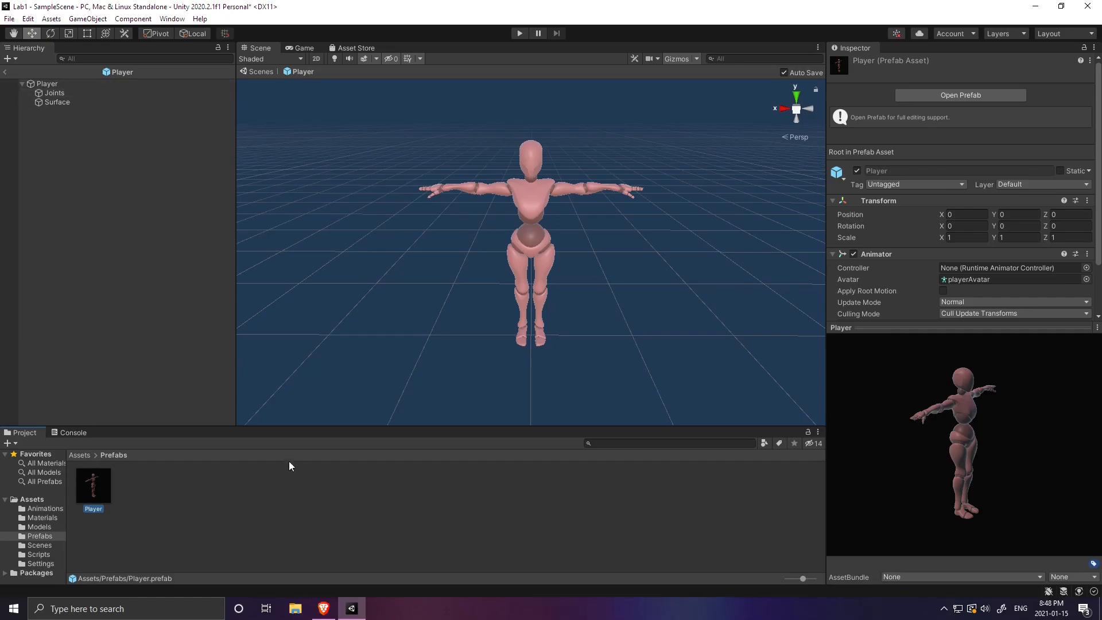
pyautogui.click(70, 100)
pyautogui.click(59, 93)
pyautogui.click(59, 102)
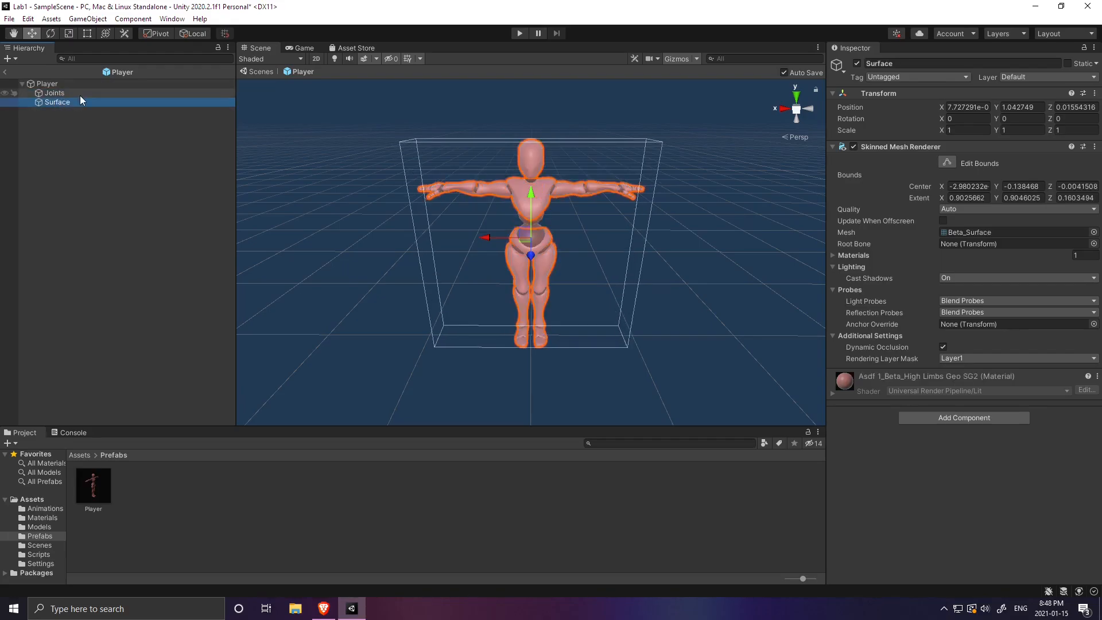
pyautogui.click(80, 95)
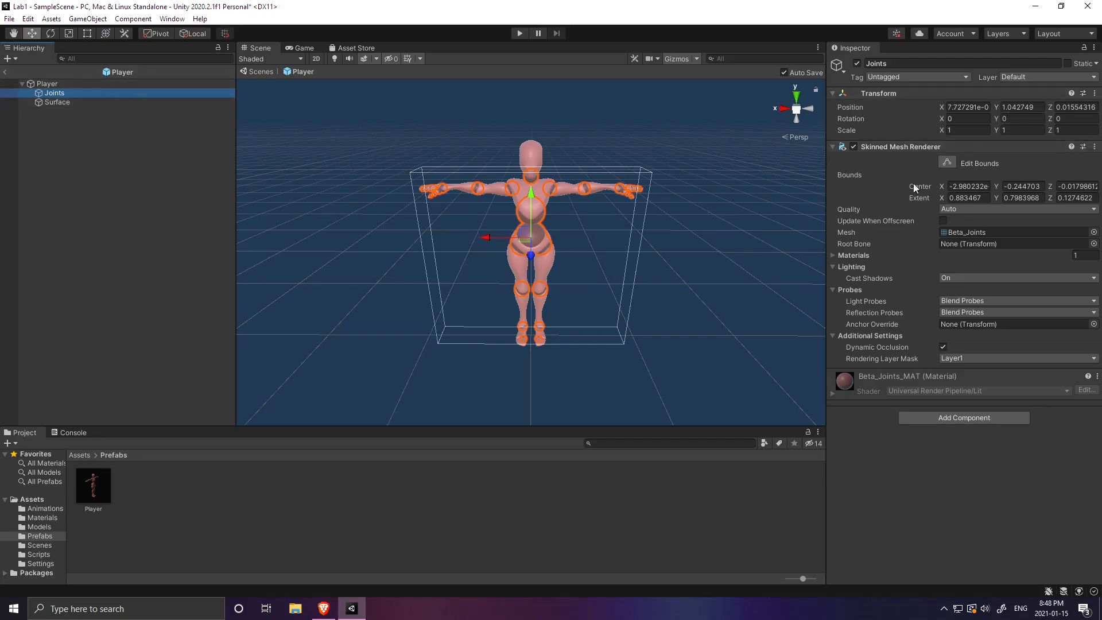
pyautogui.click(57, 101)
pyautogui.click(57, 93)
pyautogui.click(57, 104)
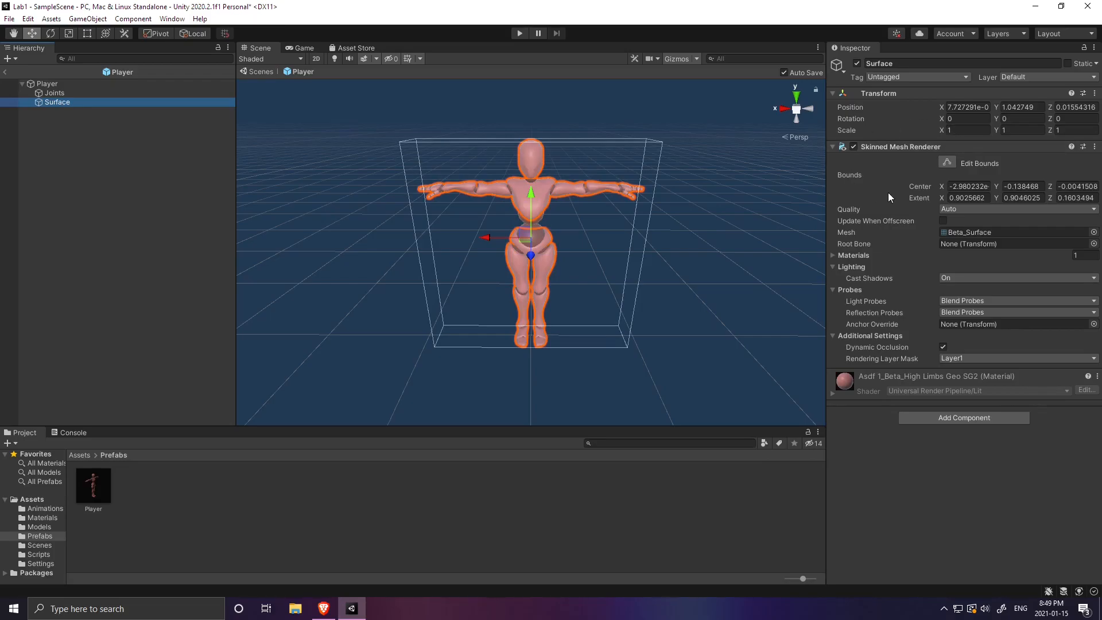
# Step: Check which animator controllers are available for the Player root's Animator component without assigning one
pyautogui.click(57, 83)
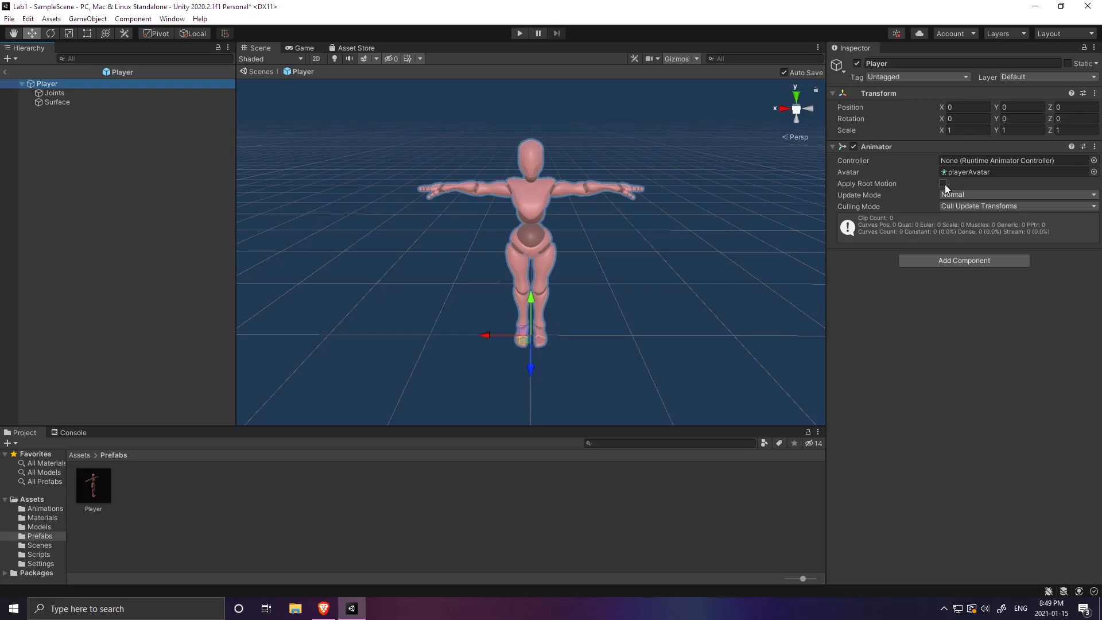
pyautogui.click(1093, 161)
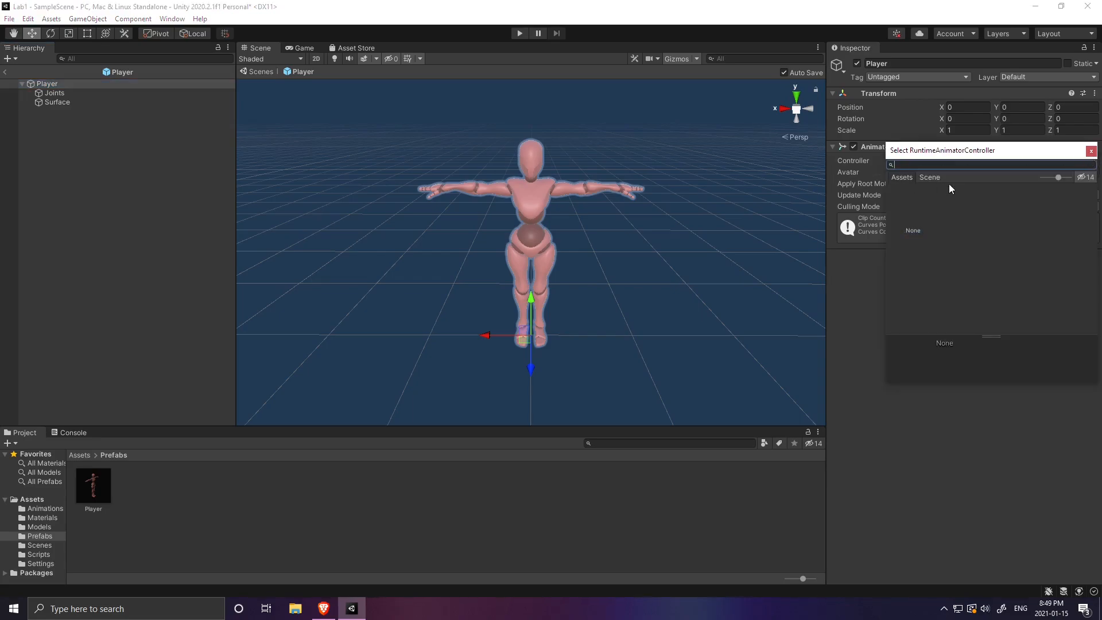
pyautogui.moveTo(935, 156); pyautogui.dragTo(937, 272)
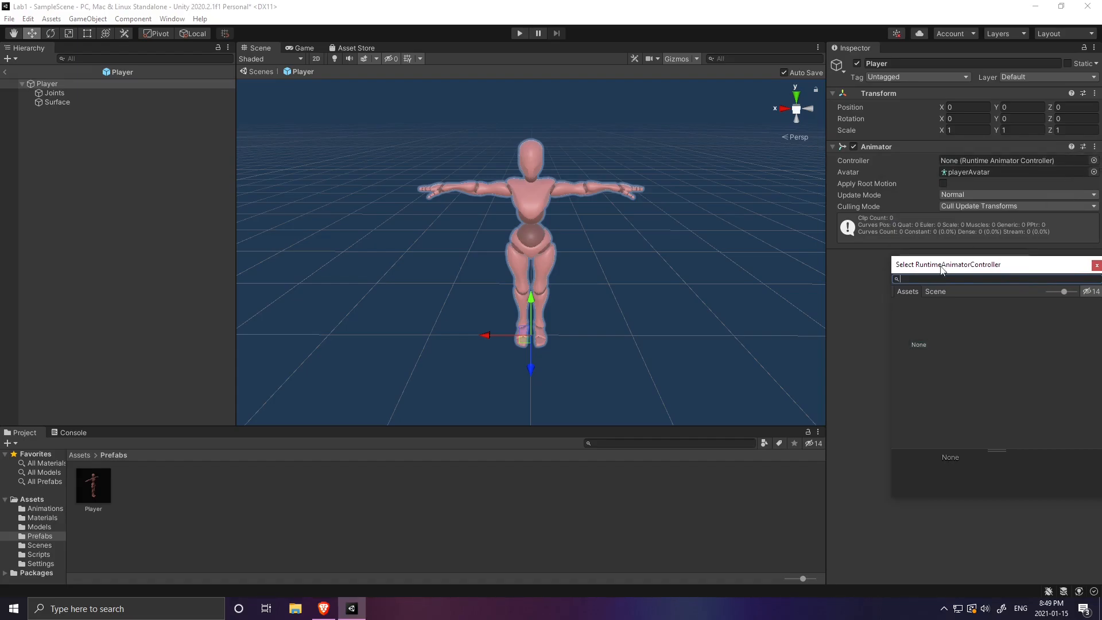
pyautogui.moveTo(931, 266); pyautogui.dragTo(851, 233)
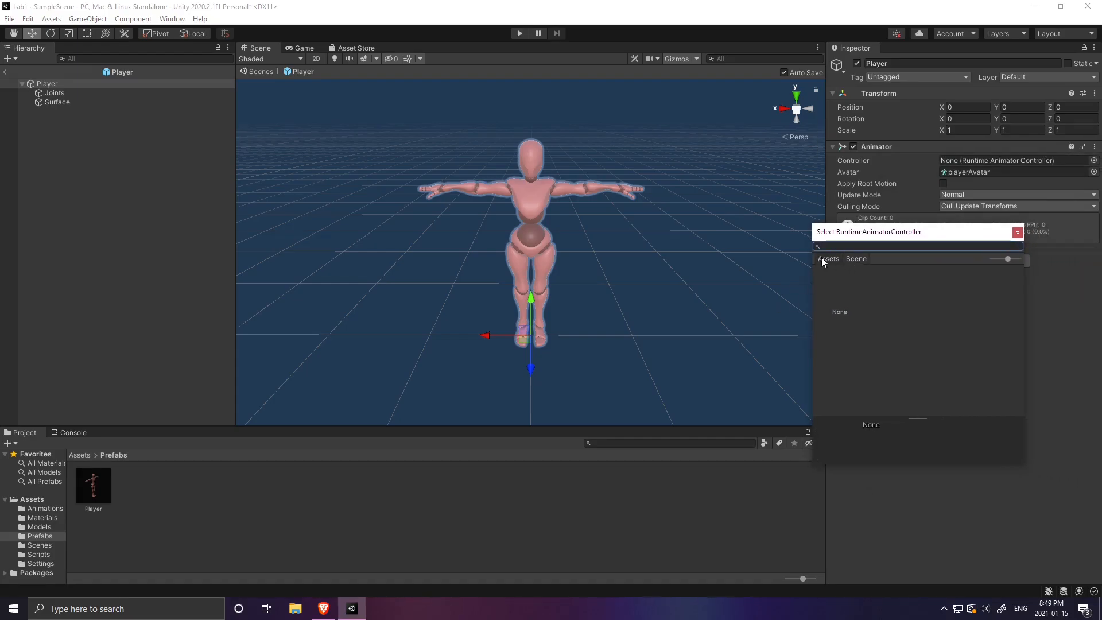
pyautogui.click(1018, 232)
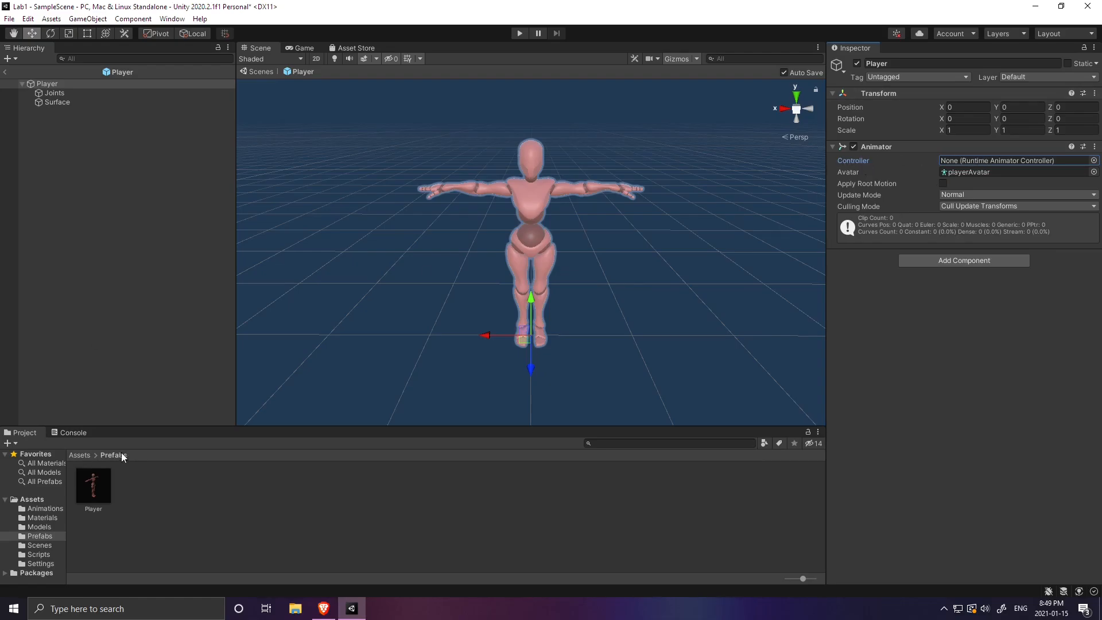
# Step: Create a new Animator Controller asset in the Animations folder
pyautogui.click(80, 455)
pyautogui.doubleClick(99, 491)
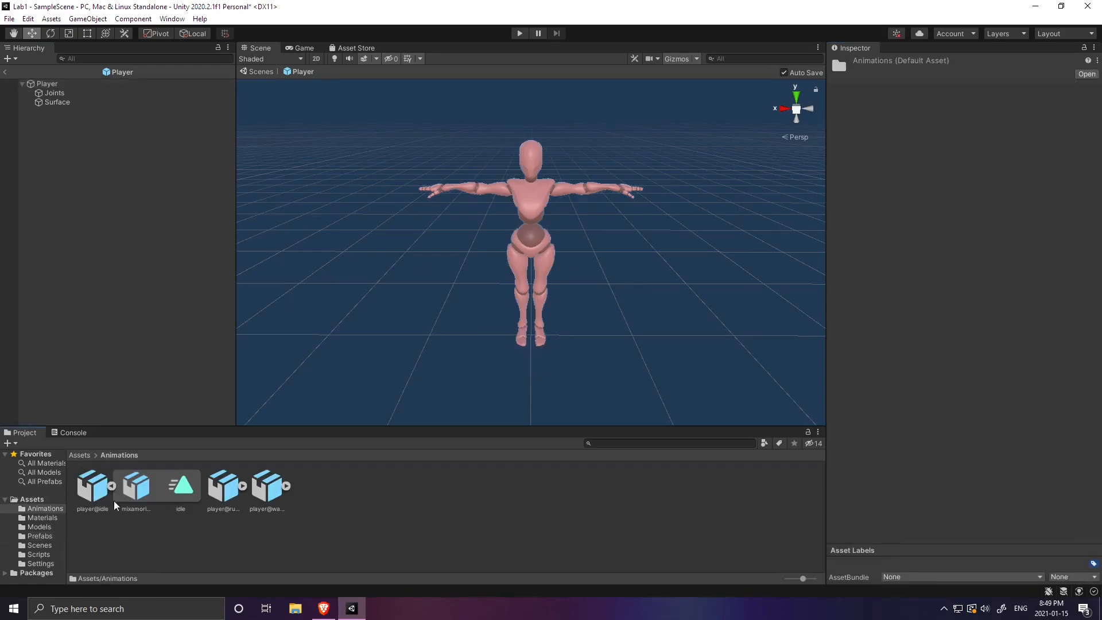
pyautogui.rightClick(353, 546)
pyautogui.moveTo(402, 249)
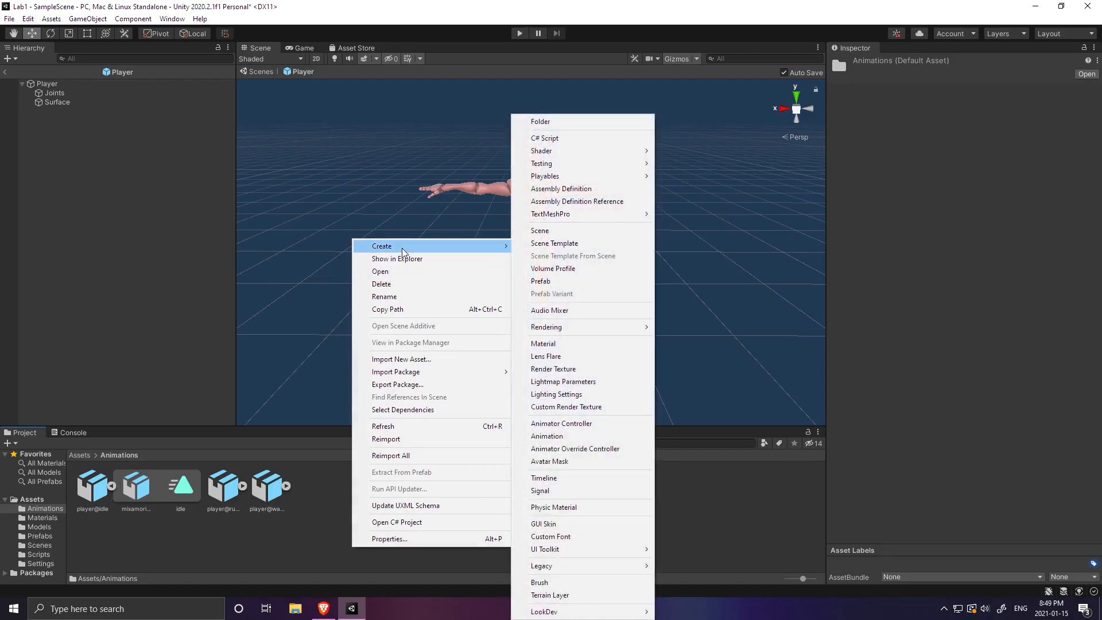
pyautogui.click(583, 425)
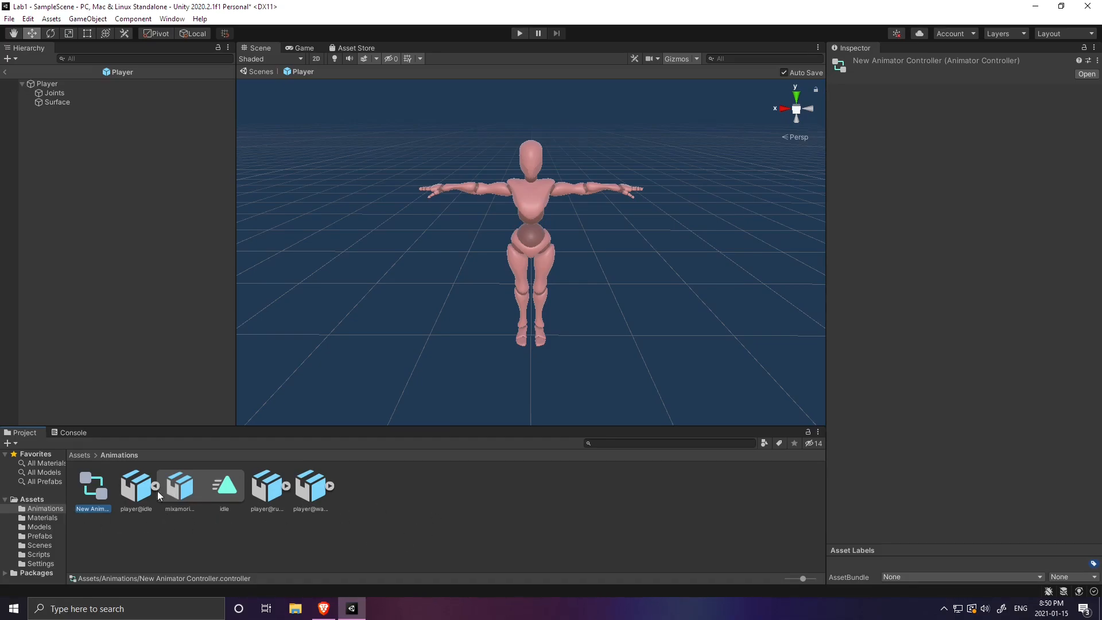
pyautogui.click(310, 547)
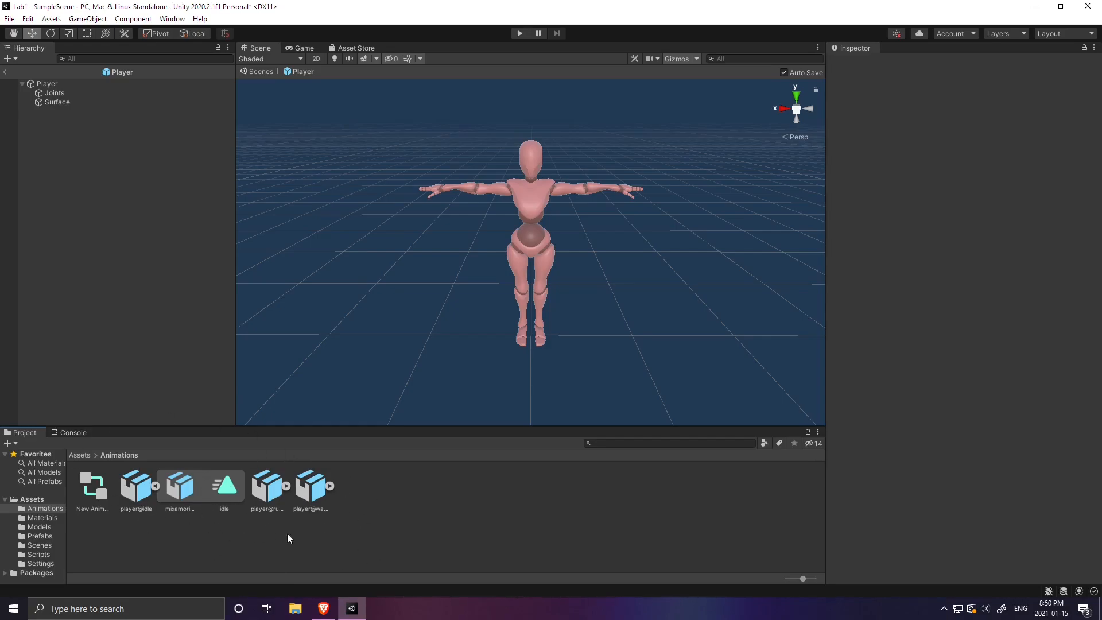
# Step: Rename the new animator controller as "player animatior controller"
pyautogui.click(95, 481)
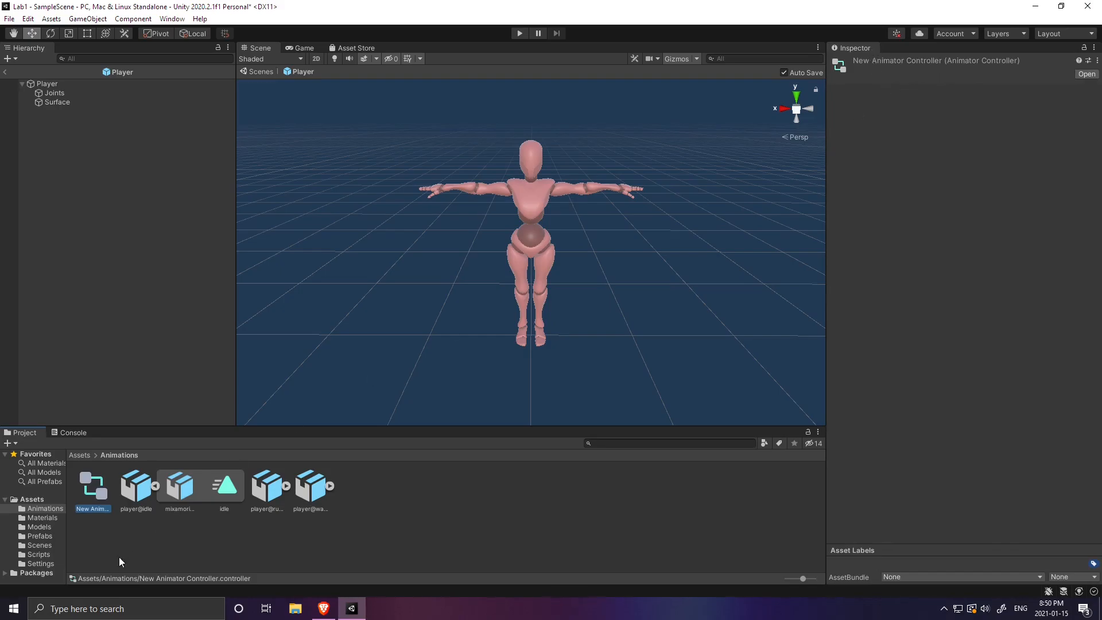
pyautogui.rightClick(95, 490)
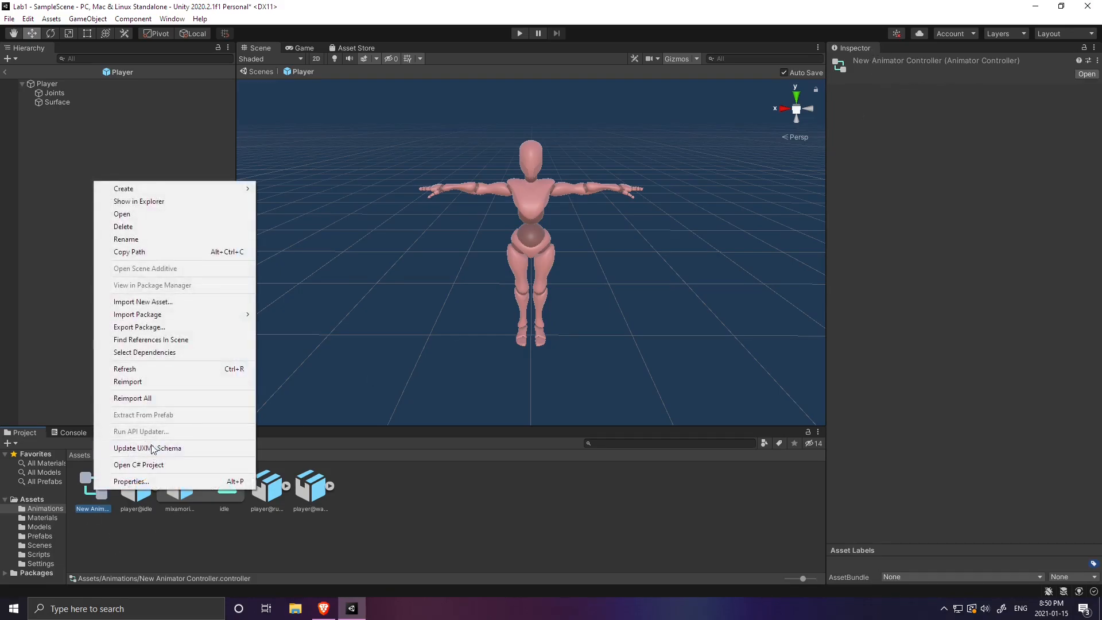
pyautogui.click(142, 239)
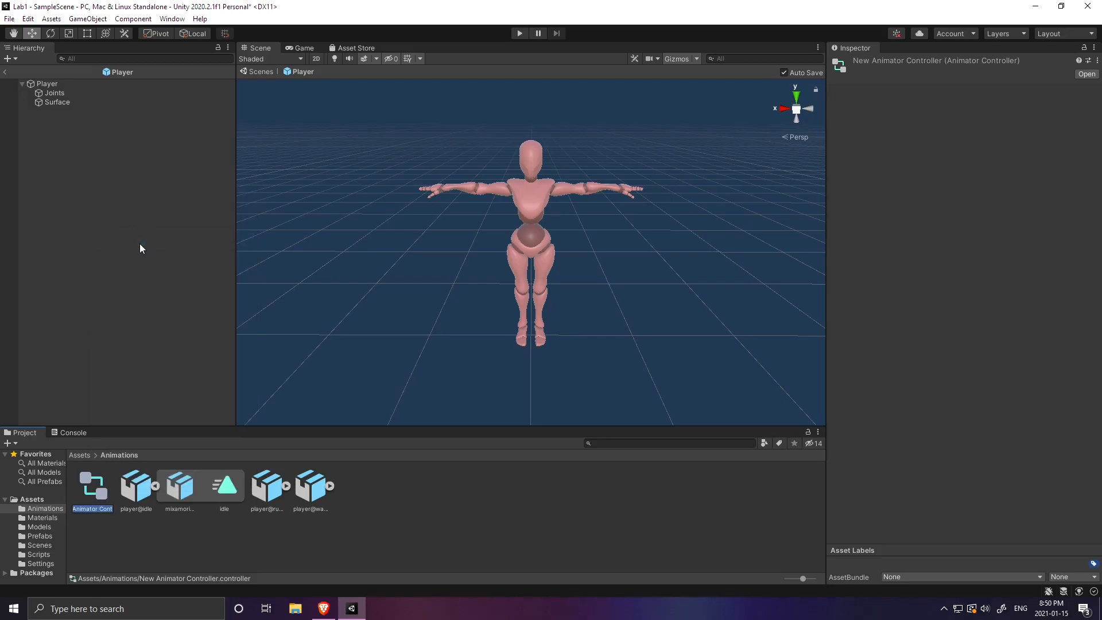
pyautogui.write('player ani')
pyautogui.write('matior contro')
pyautogui.write('ller')
pyautogui.press('Return')
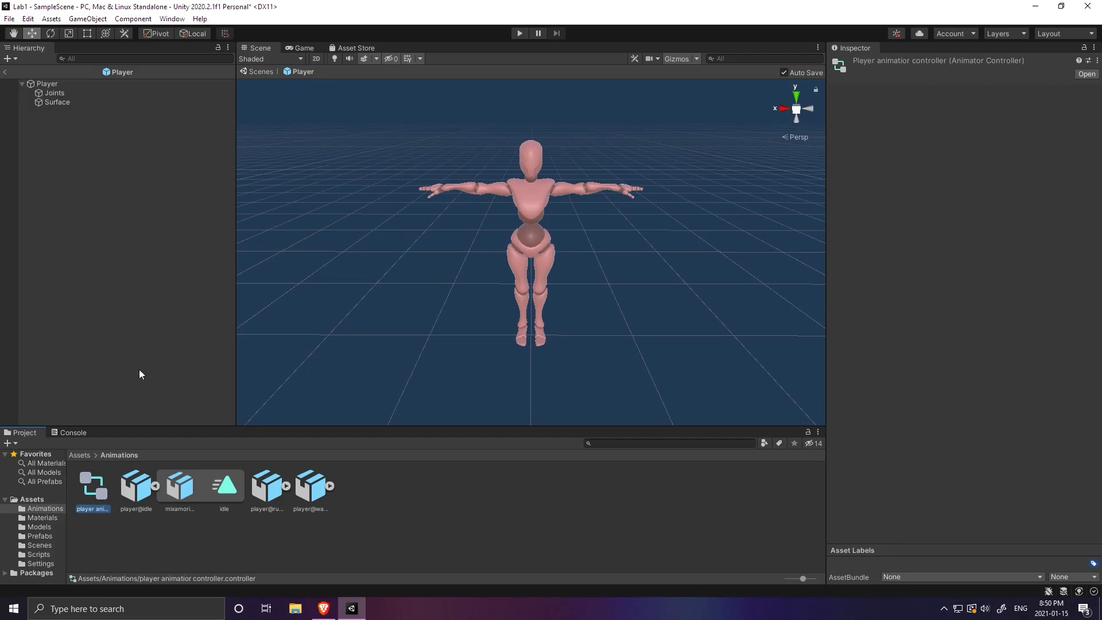
# Step: Rename the animator controller as player_animation_controller
pyautogui.rightClick(102, 484)
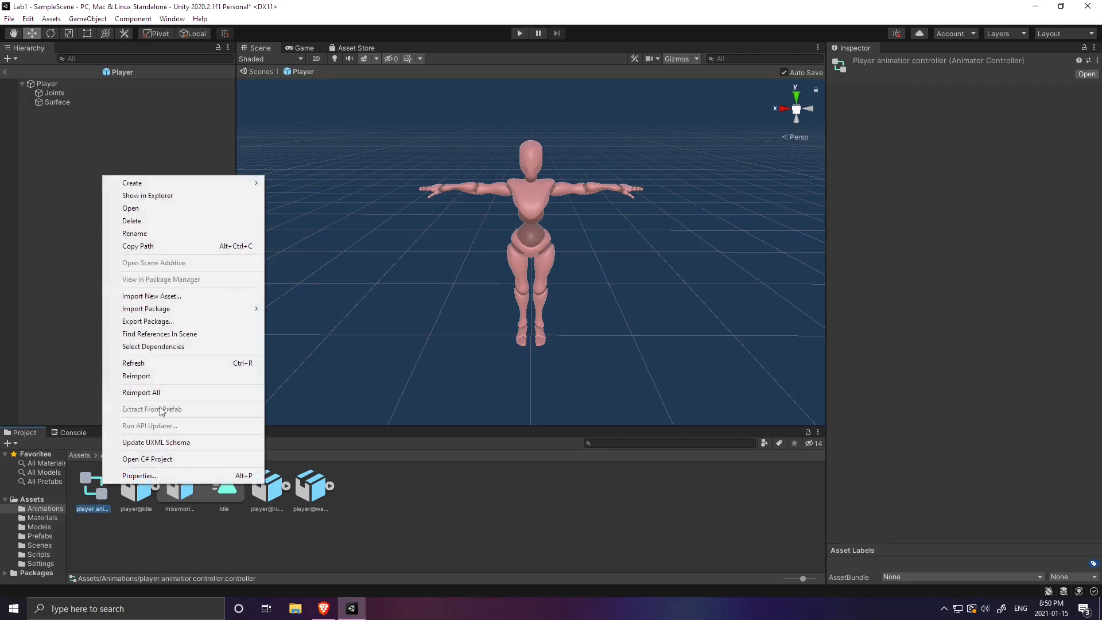
pyautogui.click(148, 234)
pyautogui.press('BackSpace')
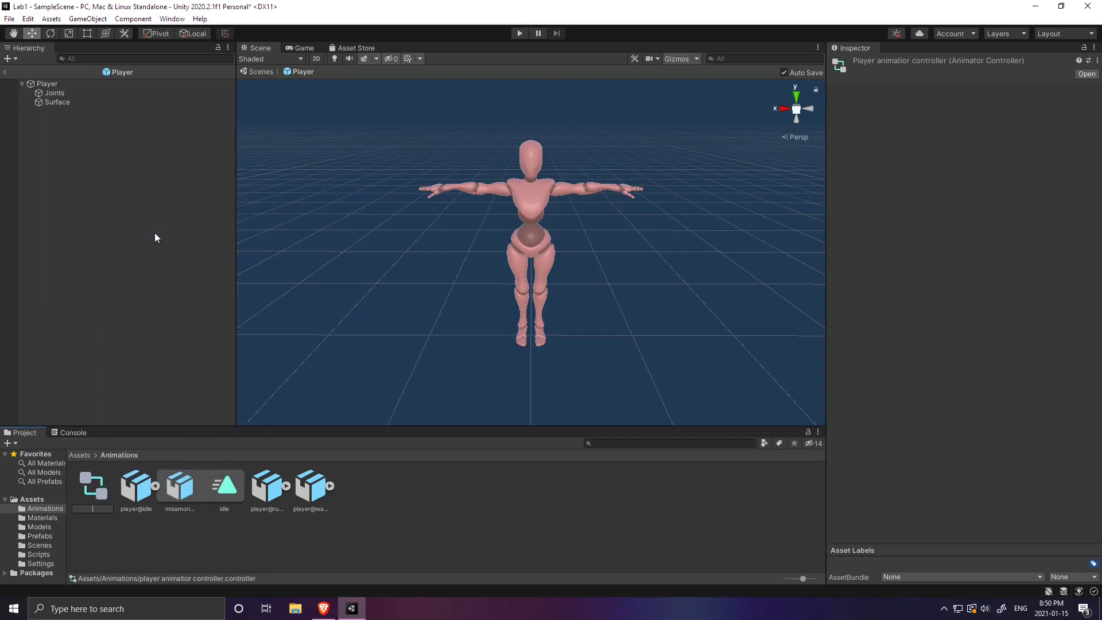
pyautogui.write('player')
pyautogui.write('_')
pyautogui.write('animation_c')
pyautogui.write('ontroller')
pyautogui.press('Return')
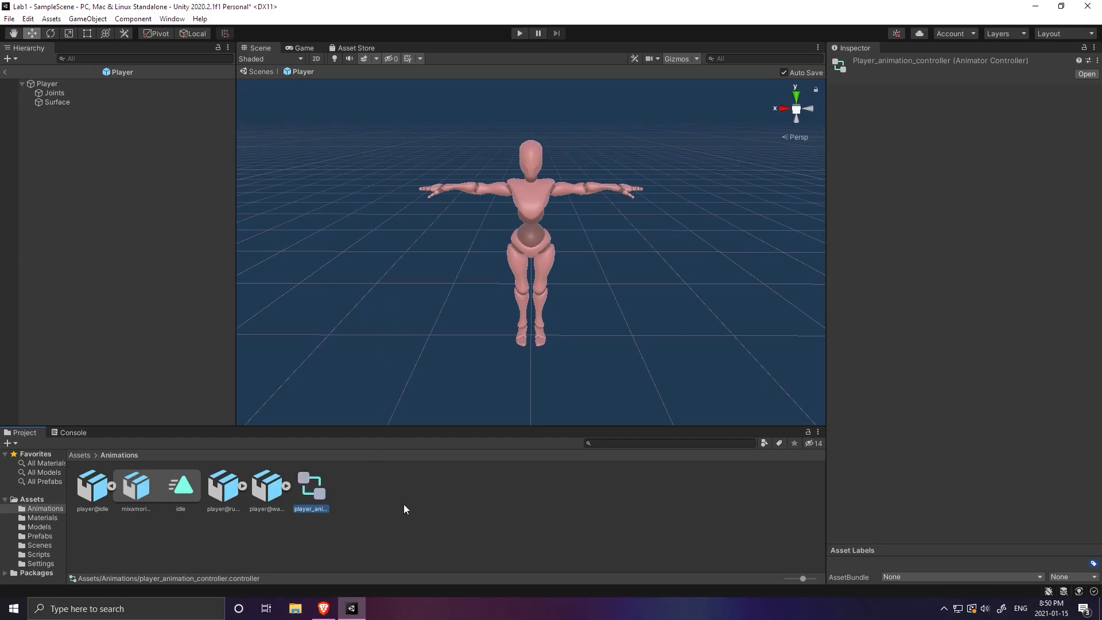
pyautogui.click(393, 533)
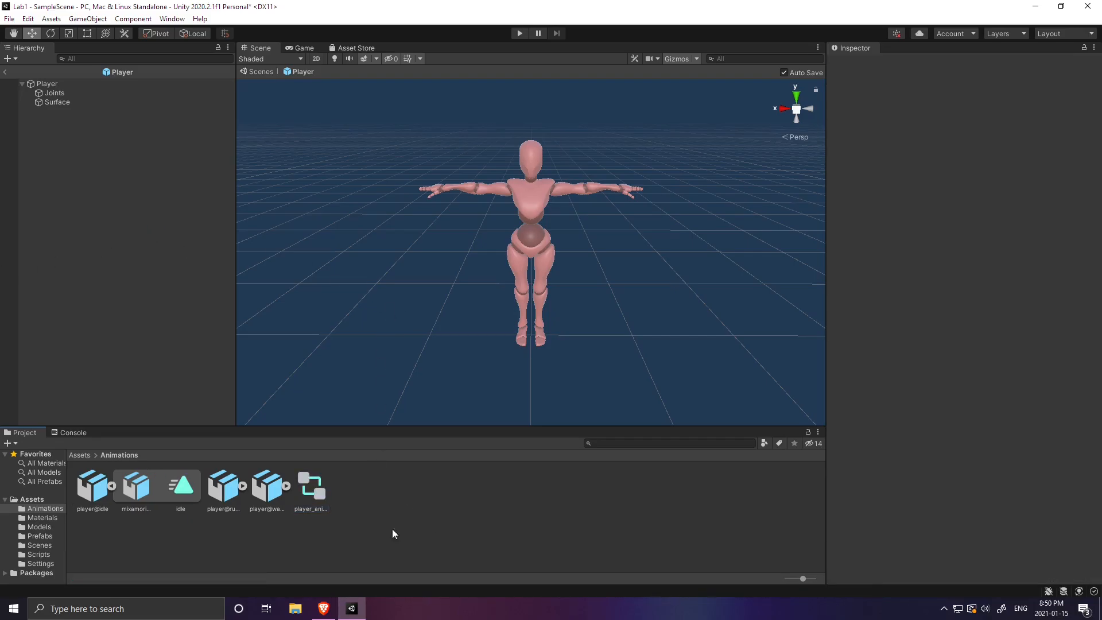
# Step: Open player_animation_controller in the Animator view, look over its default nodes and close the view
pyautogui.doubleClick(311, 488)
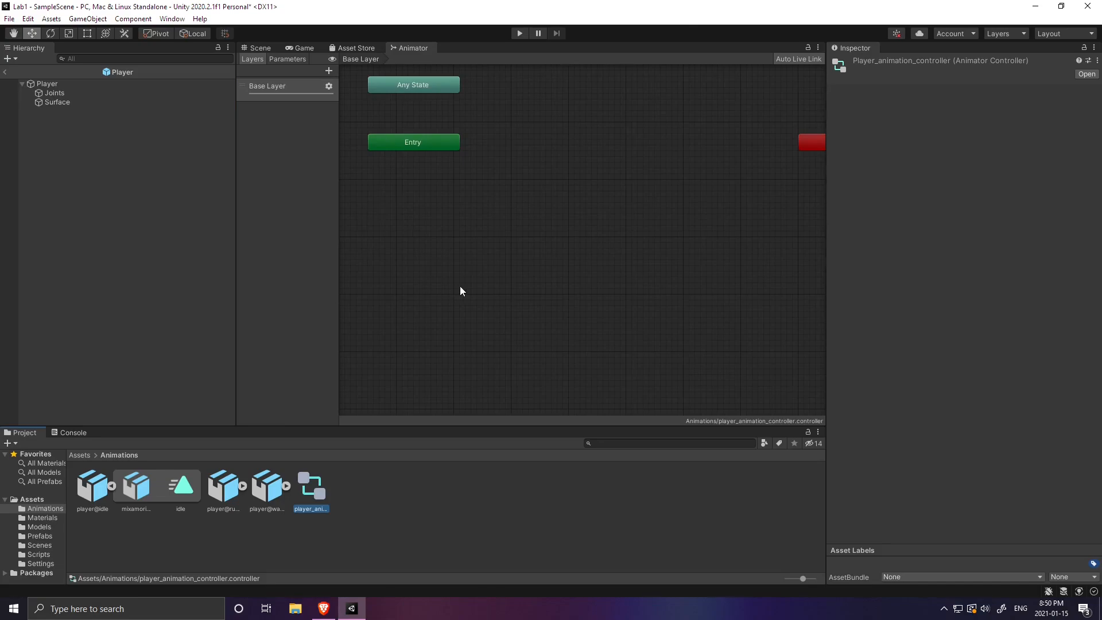
pyautogui.moveTo(640, 212); pyautogui.dragTo(545, 315, button='middle')
pyautogui.scroll(-3, 546, 310)
pyautogui.moveTo(508, 282); pyautogui.dragTo(466, 232, button='middle')
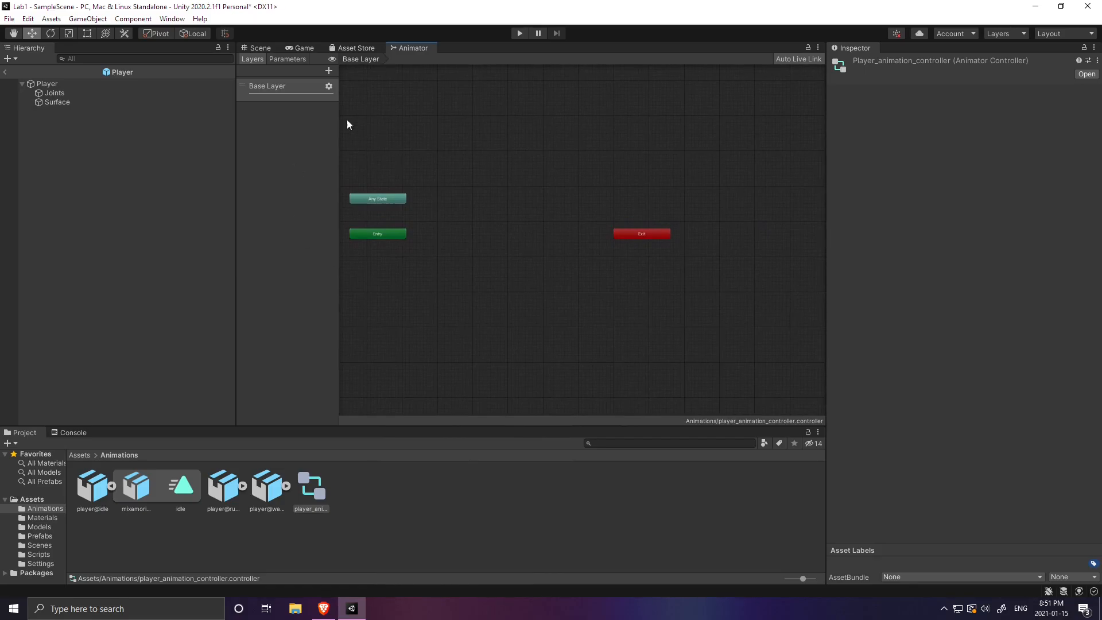
pyautogui.rightClick(411, 49)
pyautogui.click(453, 85)
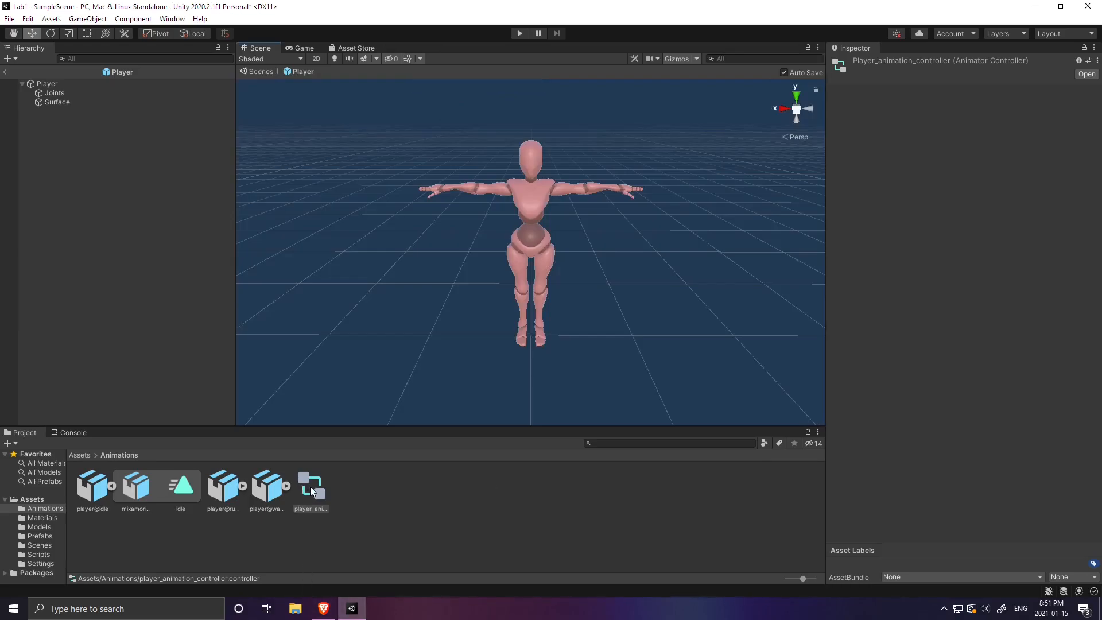
# Step: Open player_animation_controller in the Animator view and dock that view beside Asset Store
pyautogui.click(313, 488)
pyautogui.doubleClick(311, 487)
pyautogui.moveTo(420, 49); pyautogui.dragTo(688, 101)
pyautogui.moveTo(259, 531); pyautogui.dragTo(390, 124)
pyautogui.moveTo(406, 164); pyautogui.dragTo(395, 47)
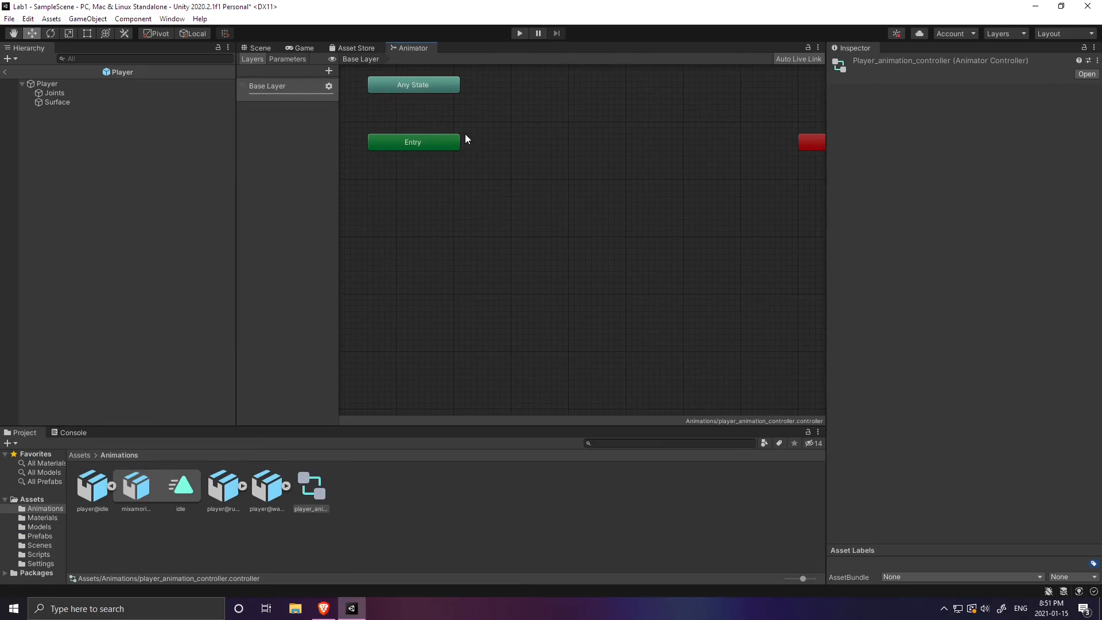
pyautogui.moveTo(565, 175); pyautogui.dragTo(580, 299, button='middle')
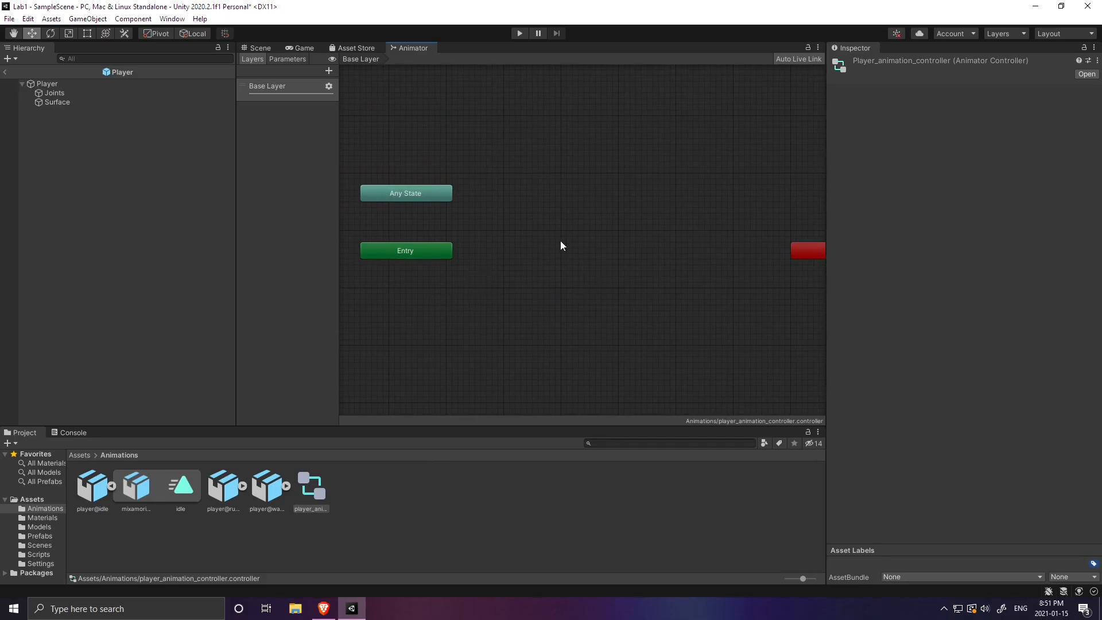
# Step: Review the Player prefab's Animator component and the player_animation_controller asset
pyautogui.click(55, 94)
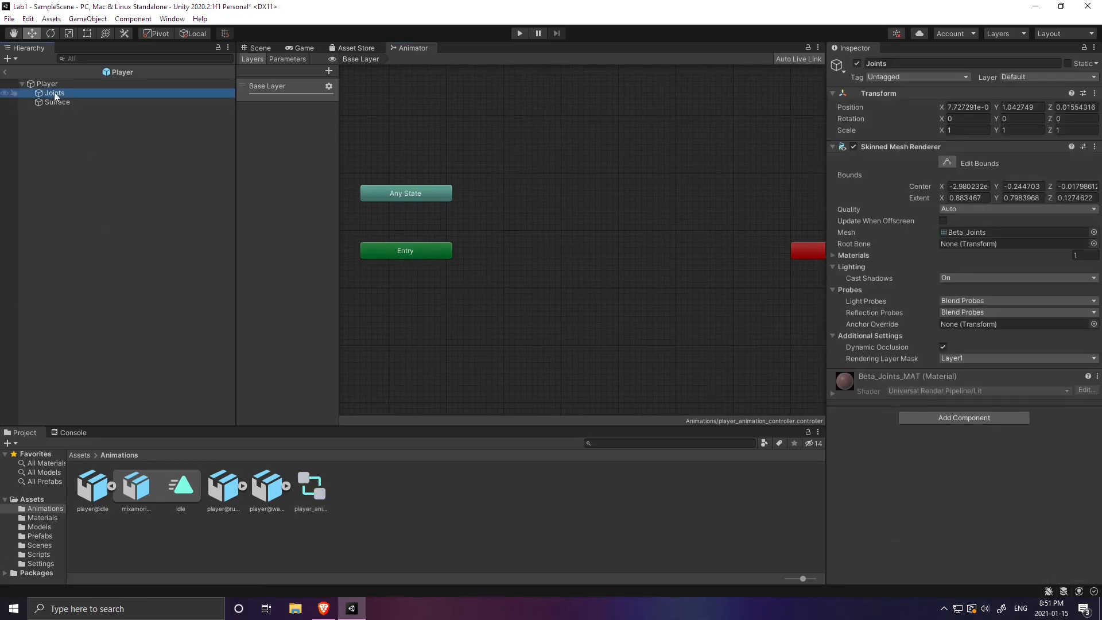
pyautogui.click(46, 84)
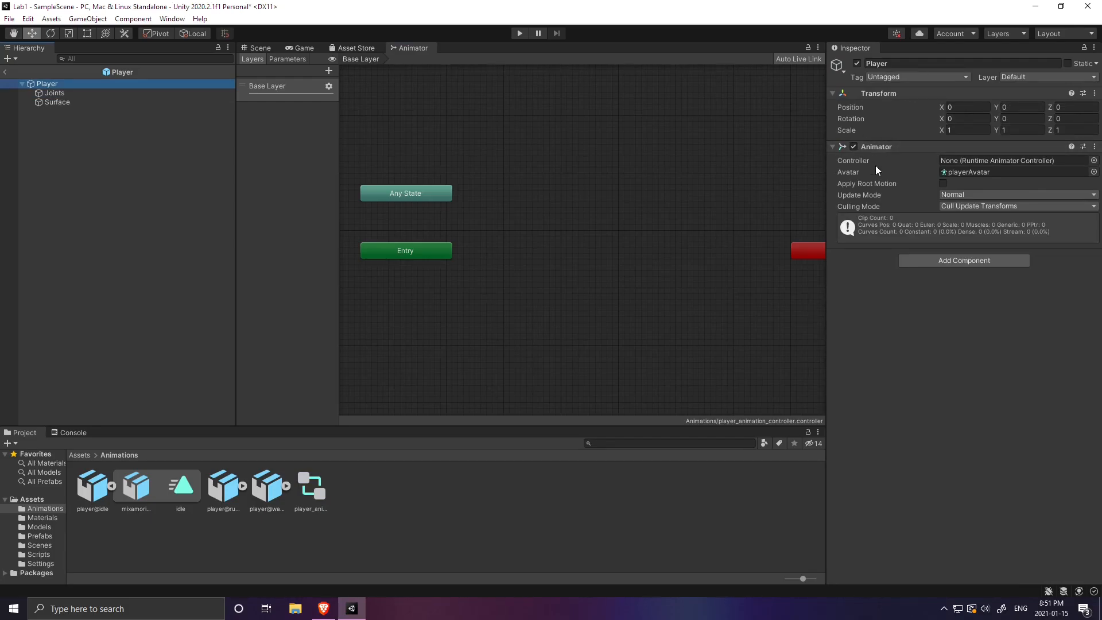
pyautogui.click(312, 489)
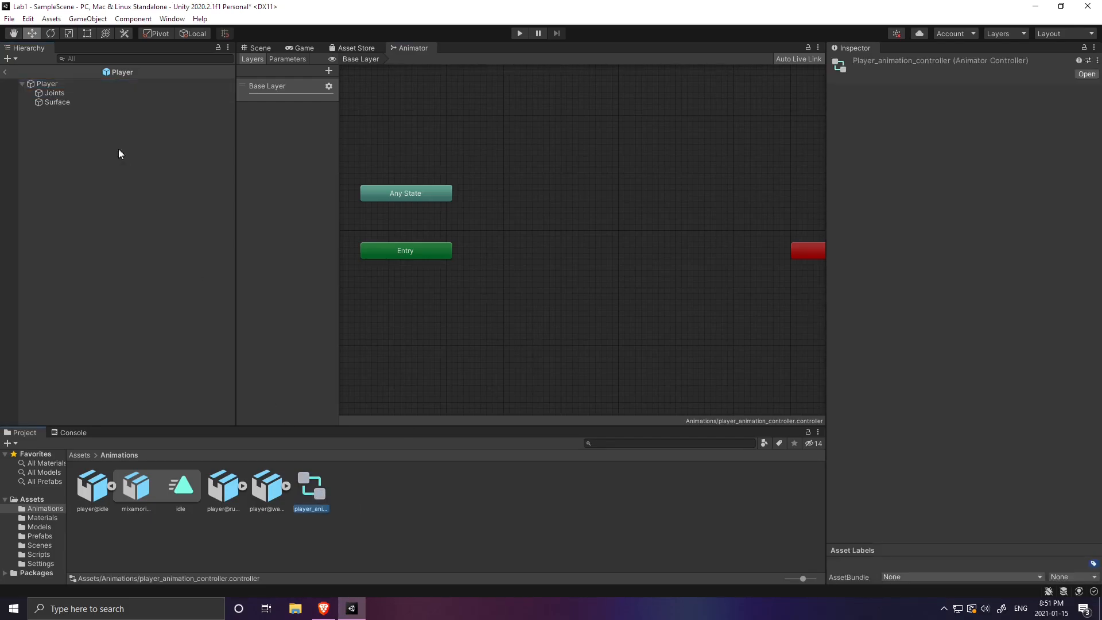
pyautogui.click(51, 82)
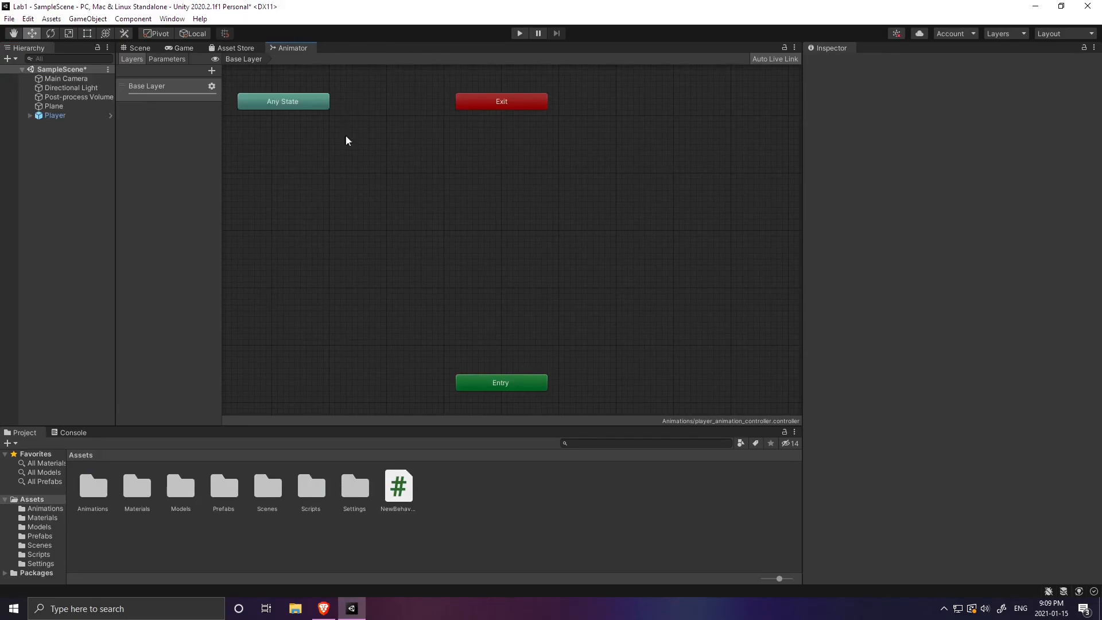
# Step: Rearrange the Base Layer graph with Any State in the upper-left corner and Exit aligned directly above Entry
pyautogui.moveTo(304, 105)
pyautogui.mouseDown()
pyautogui.moveTo(388, 154)
pyautogui.moveTo(339, 111)
pyautogui.moveTo(287, 93)
pyautogui.mouseUp()
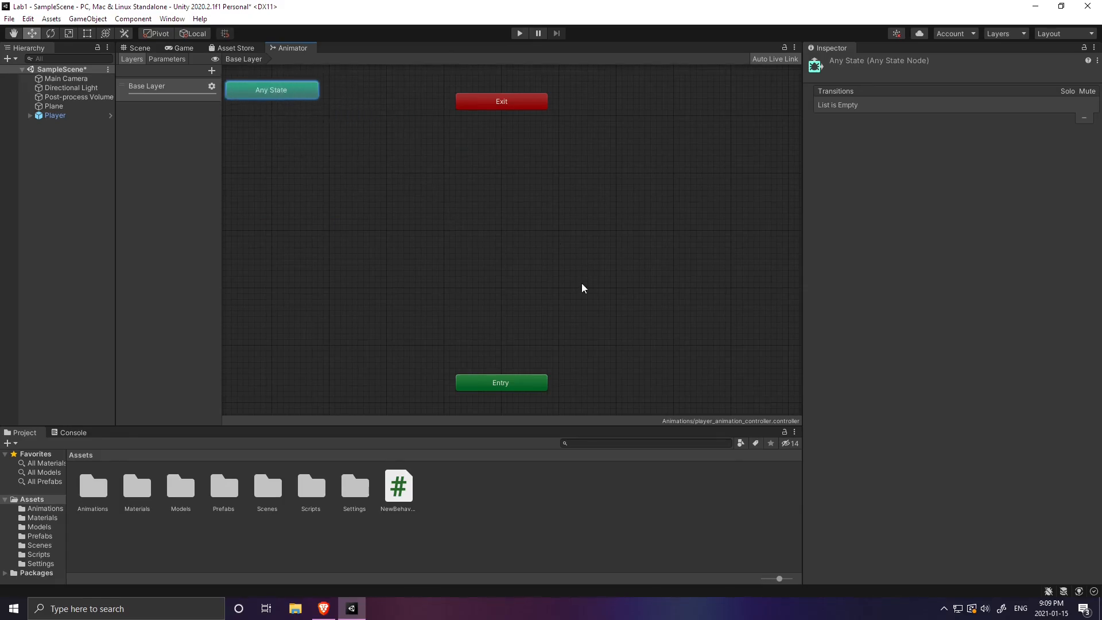
pyautogui.moveTo(497, 385)
pyautogui.mouseDown()
pyautogui.moveTo(303, 173)
pyautogui.moveTo(365, 202)
pyautogui.moveTo(510, 396)
pyautogui.moveTo(497, 384)
pyautogui.mouseUp()
pyautogui.moveTo(487, 99)
pyautogui.mouseDown()
pyautogui.moveTo(380, 218)
pyautogui.moveTo(492, 106)
pyautogui.moveTo(481, 108)
pyautogui.mouseUp()
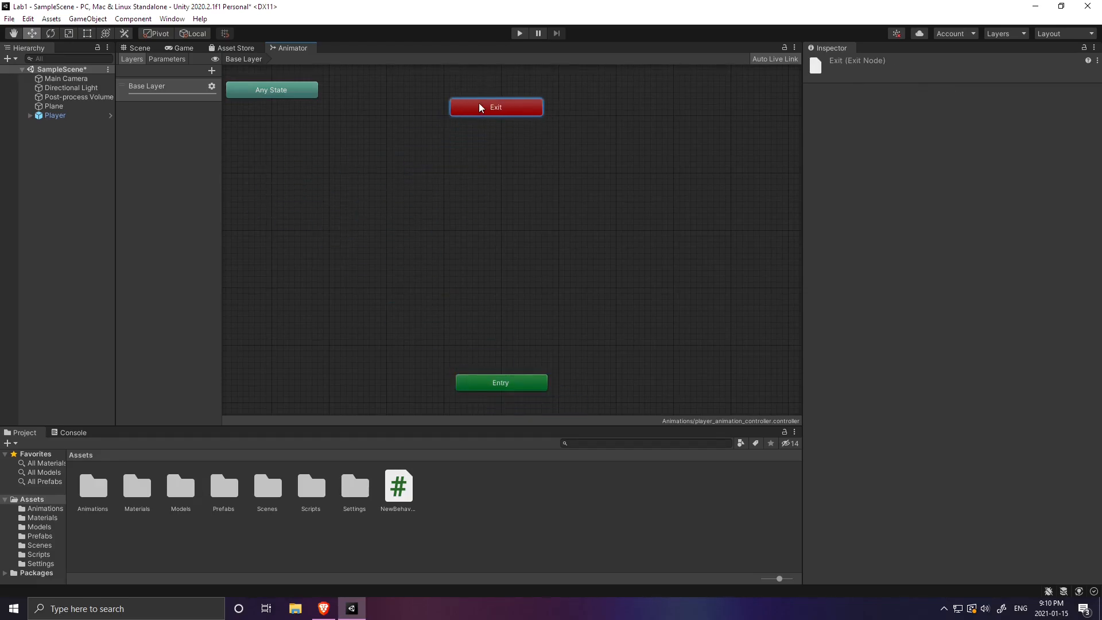
pyautogui.click(537, 303)
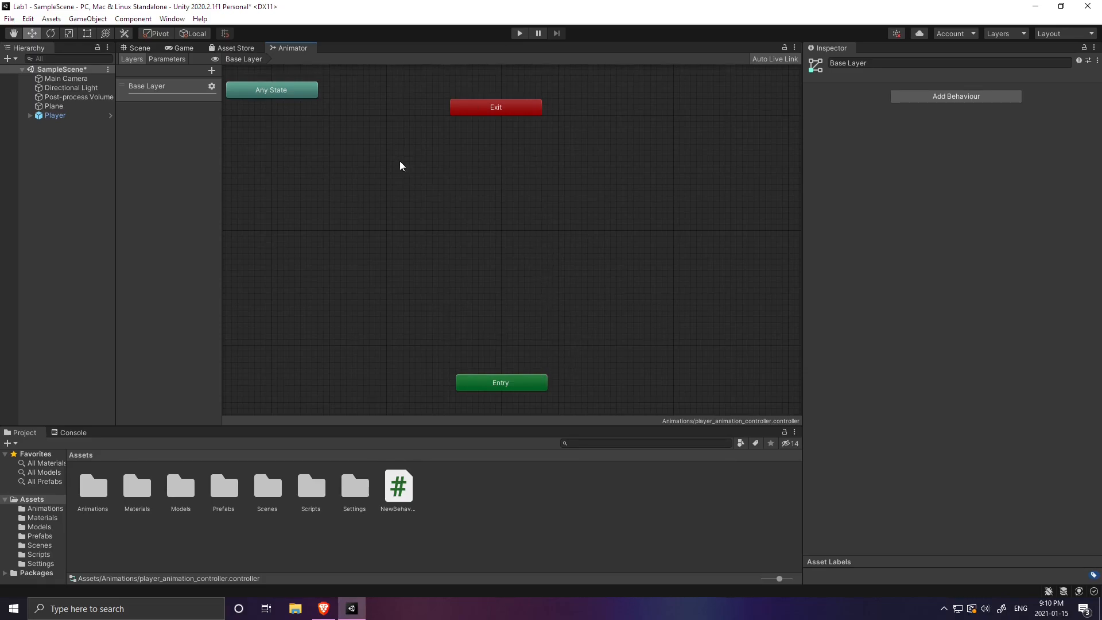
pyautogui.moveTo(521, 380)
pyautogui.mouseDown()
pyautogui.moveTo(494, 378)
pyautogui.moveTo(507, 377)
pyautogui.moveTo(503, 367)
pyautogui.mouseUp()
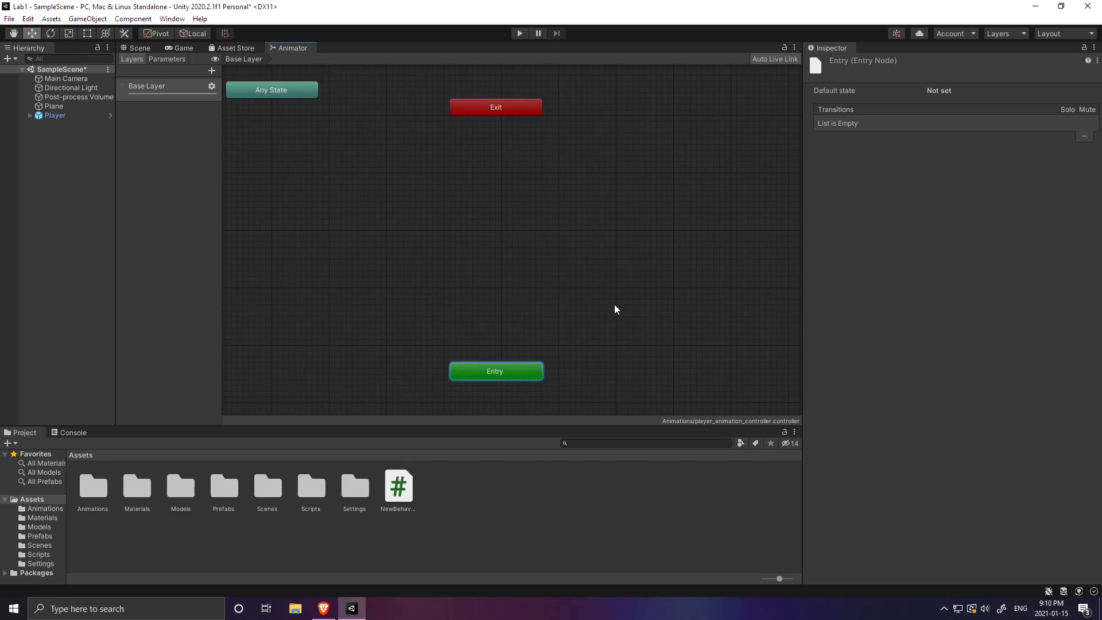
# Step: Add three empty states to the Base Layer graph in the space between Entry and Exit
pyautogui.moveTo(503, 379); pyautogui.dragTo(509, 379)
pyautogui.rightClick(499, 315)
pyautogui.moveTo(524, 322)
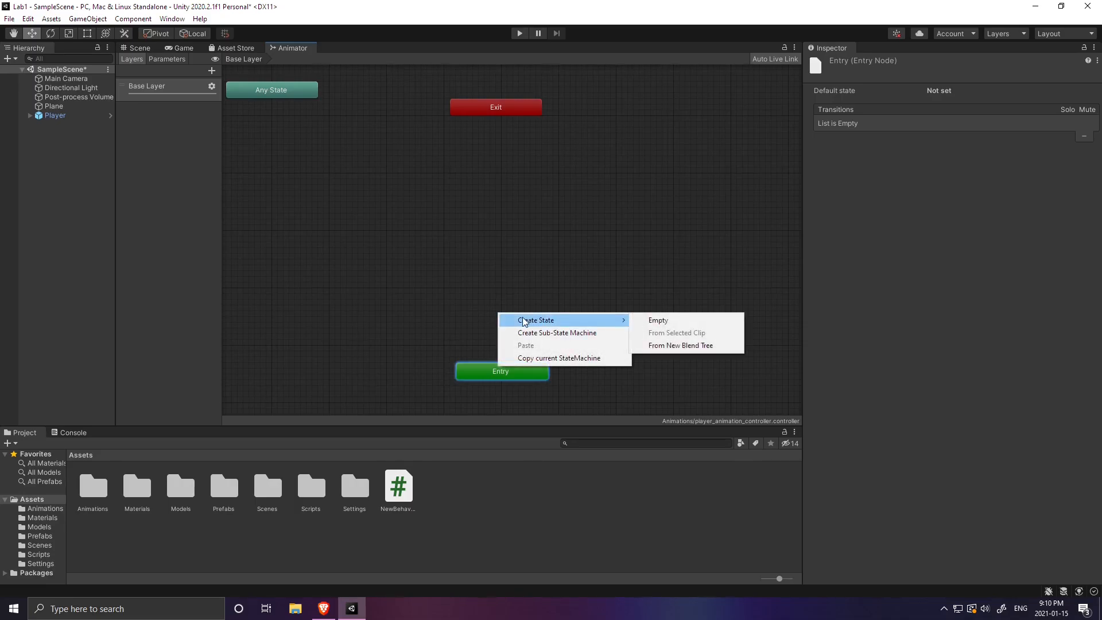
pyautogui.click(658, 320)
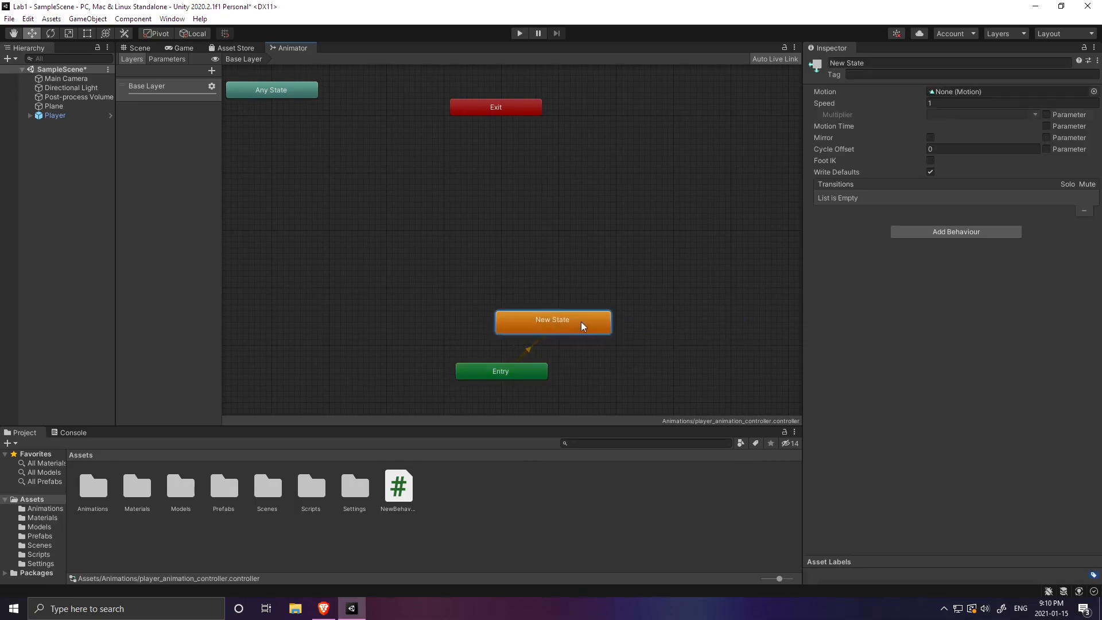
pyautogui.moveTo(583, 322); pyautogui.dragTo(540, 325)
pyautogui.rightClick(524, 262)
pyautogui.moveTo(555, 267)
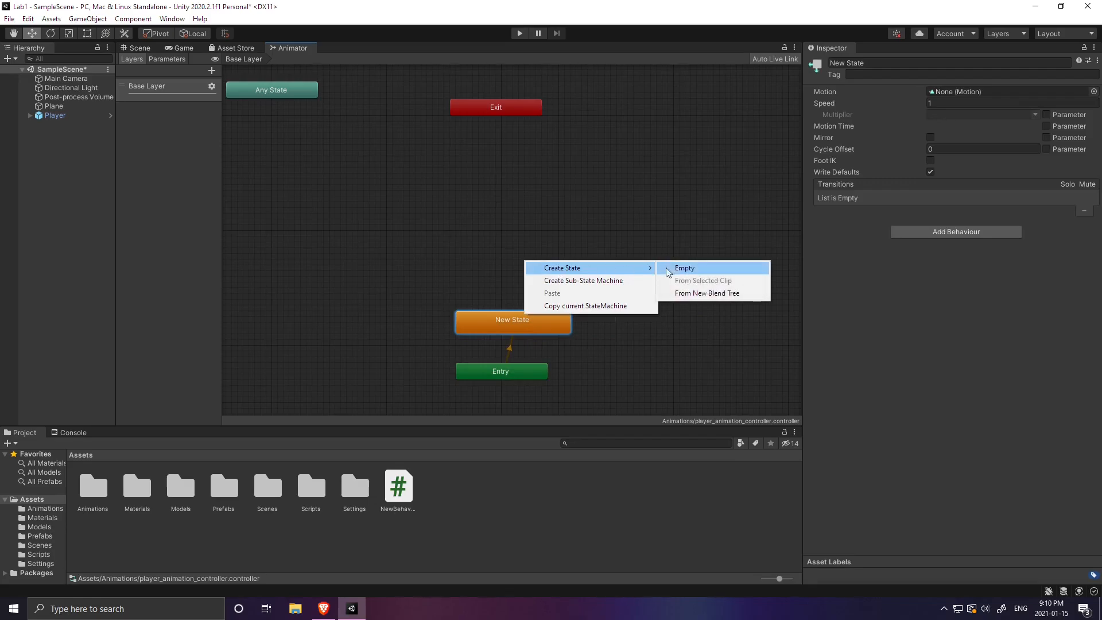
pyautogui.click(683, 268)
pyautogui.rightClick(559, 198)
pyautogui.moveTo(586, 207)
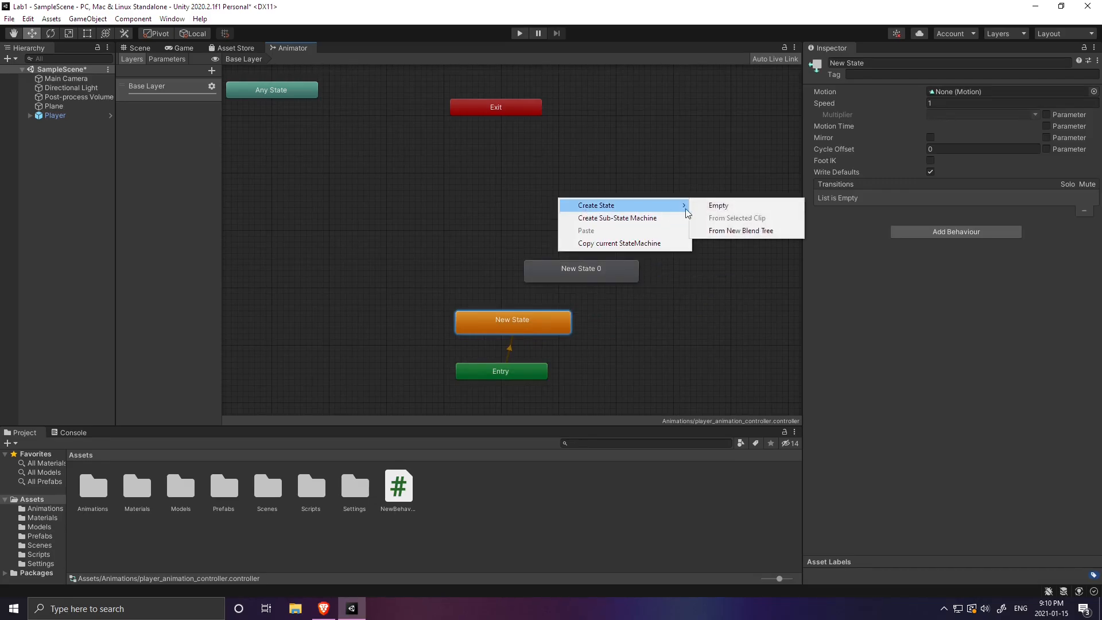
pyautogui.click(709, 206)
# Step: Arrange New State, New State 0 and New State 1 in a vertical column above Entry, with Exit aligned over them
pyautogui.moveTo(608, 207); pyautogui.dragTo(497, 162)
pyautogui.moveTo(553, 259); pyautogui.dragTo(480, 235)
pyautogui.moveTo(494, 316); pyautogui.dragTo(485, 318)
pyautogui.moveTo(514, 166); pyautogui.dragTo(502, 184)
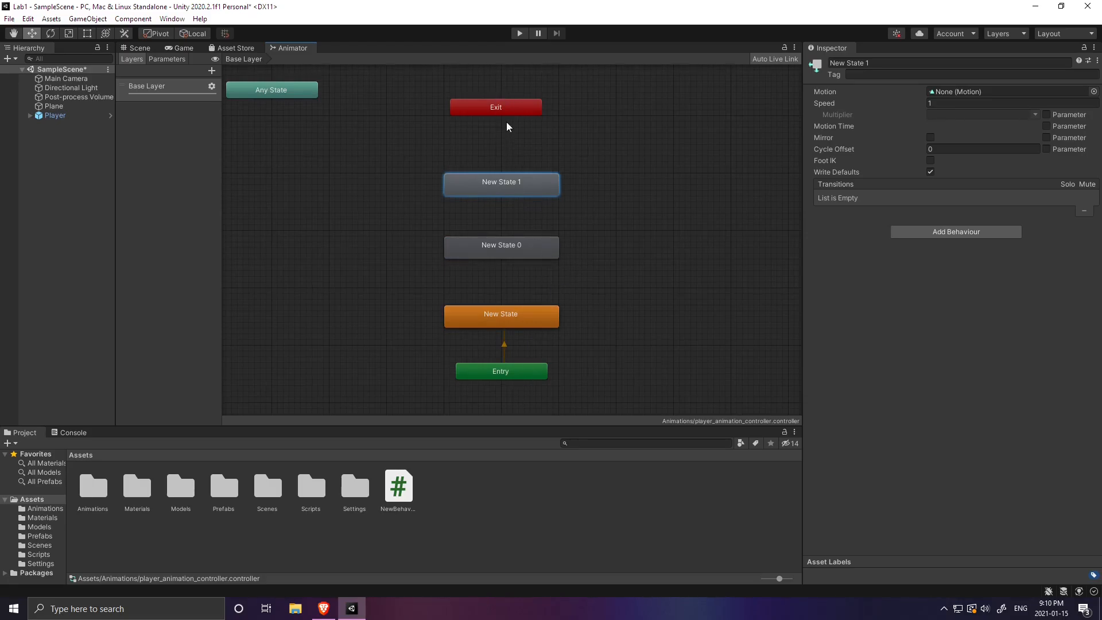
pyautogui.moveTo(500, 104); pyautogui.dragTo(506, 102)
pyautogui.click(520, 374)
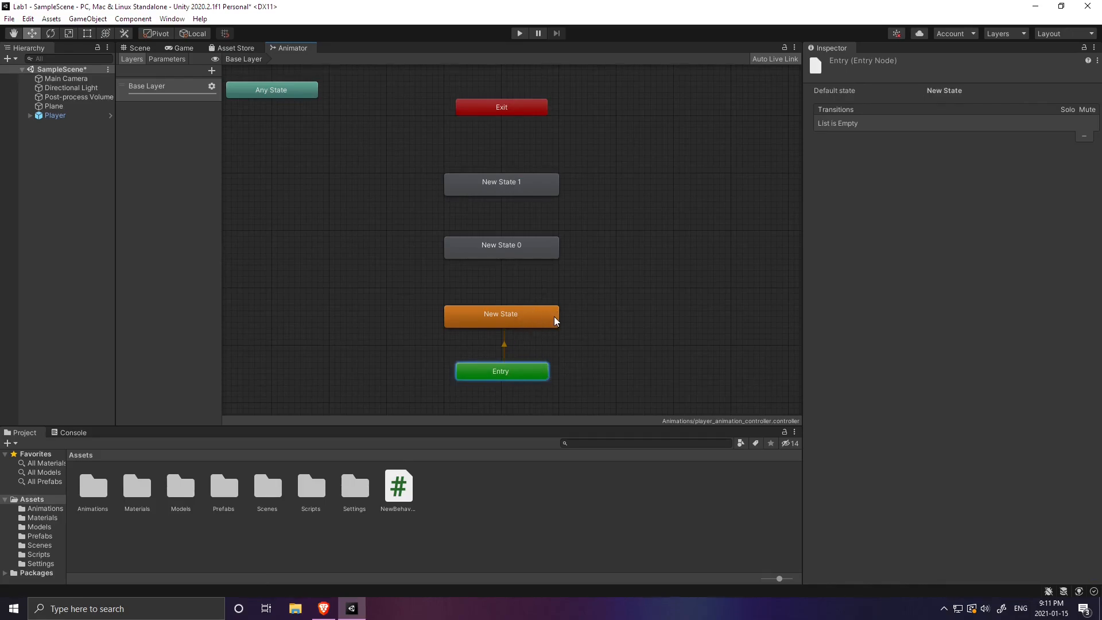
pyautogui.click(518, 329)
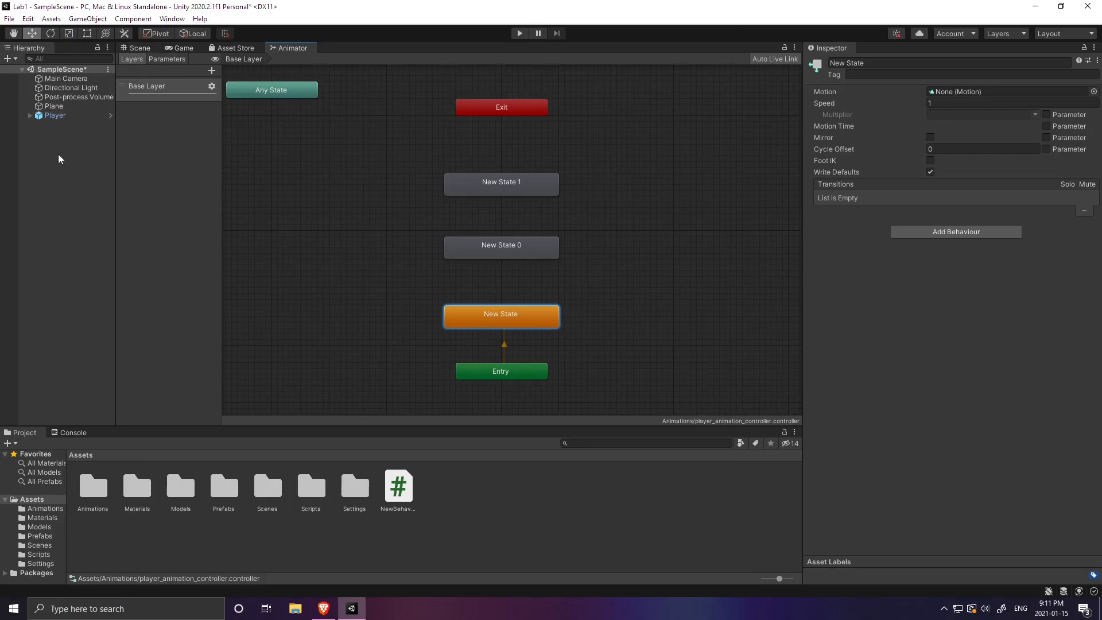
# Step: Open the Player prefab, set its Animator controller to None and reassign player_animation_controller
pyautogui.doubleClick(224, 487)
pyautogui.doubleClick(94, 485)
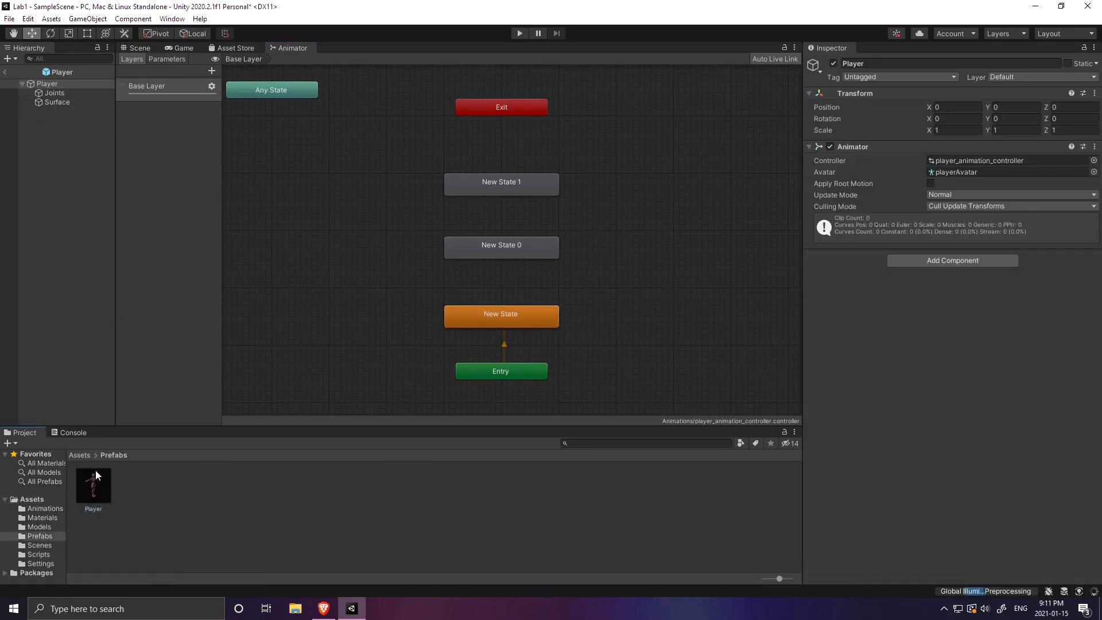
pyautogui.click(143, 48)
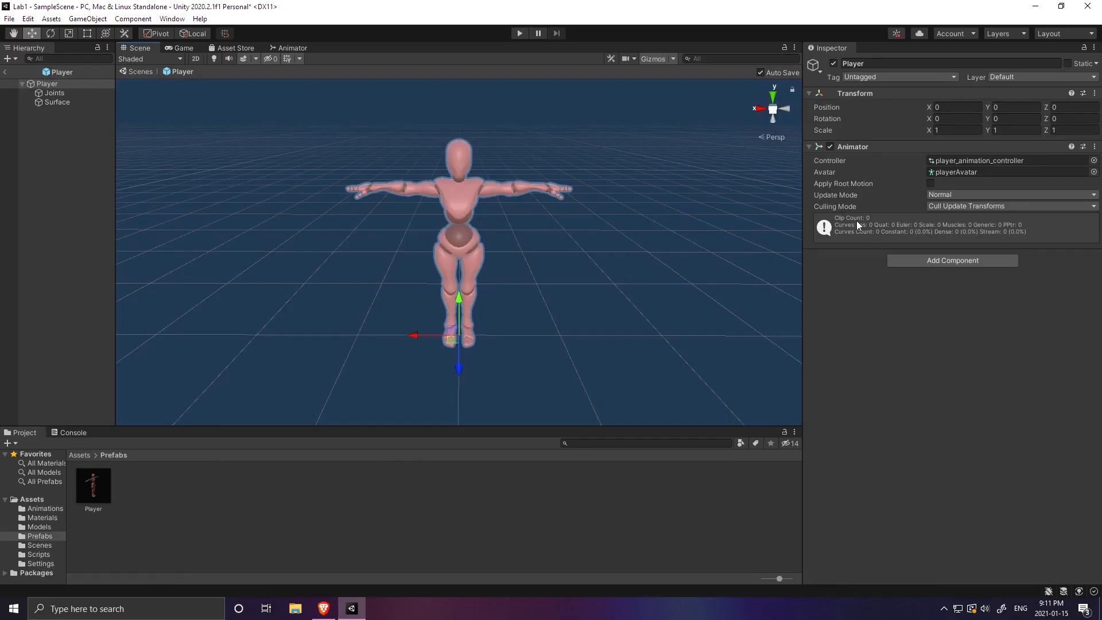
pyautogui.click(1093, 160)
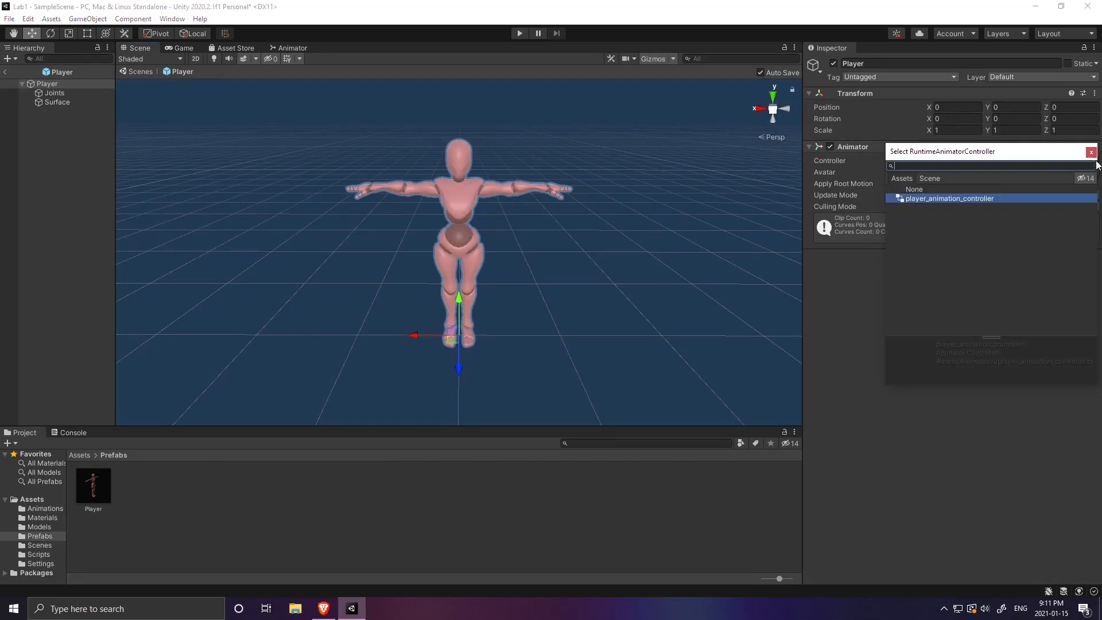
pyautogui.click(928, 179)
pyautogui.doubleClick(917, 224)
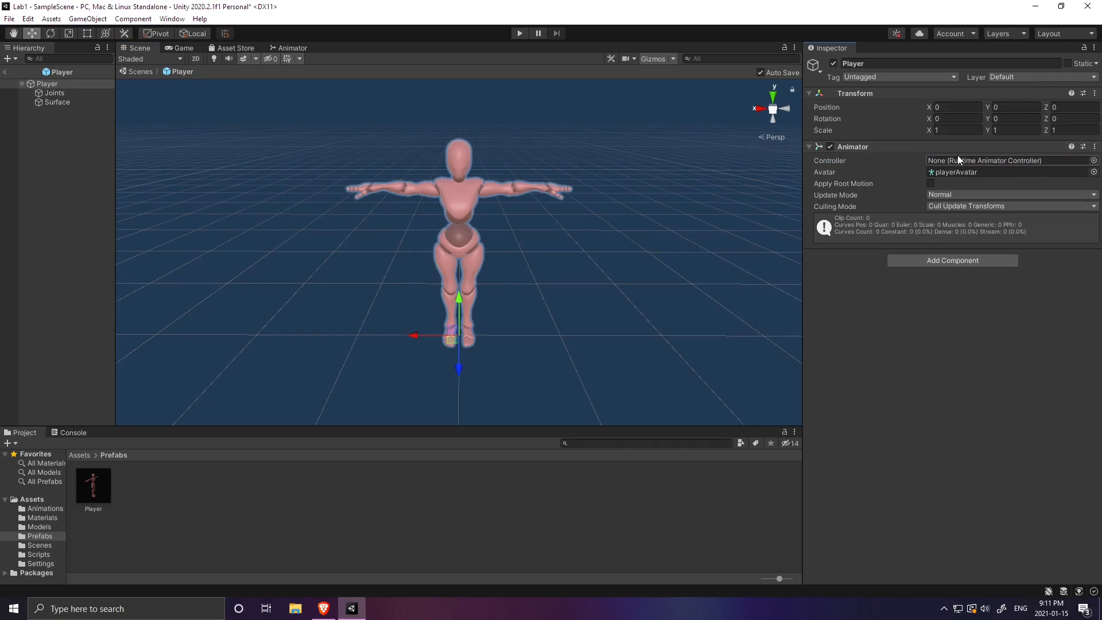
pyautogui.click(1093, 161)
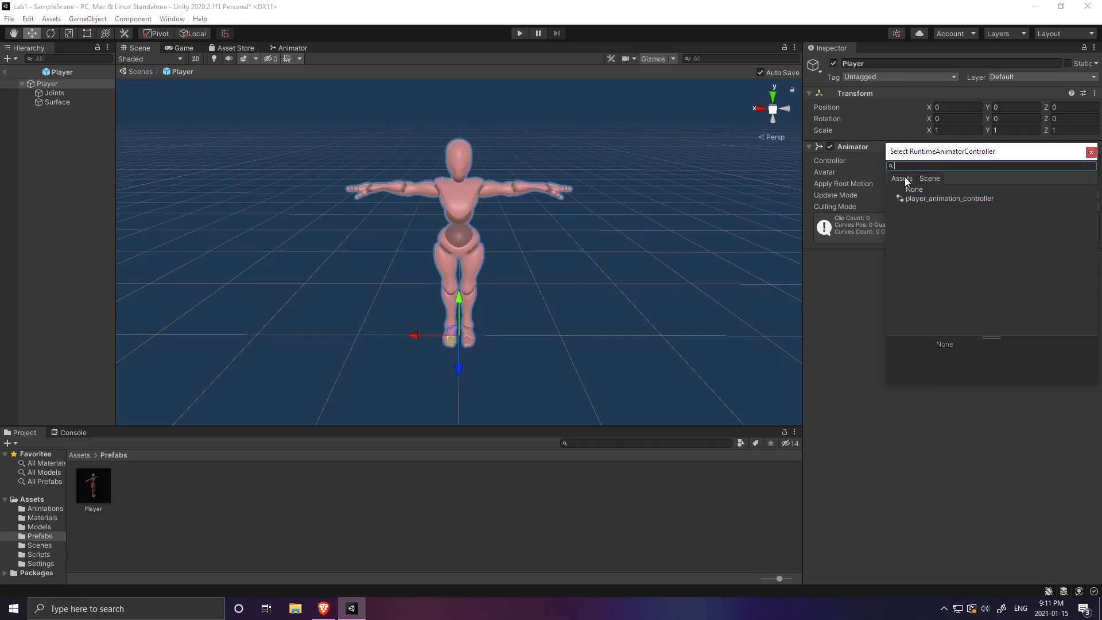
pyautogui.doubleClick(918, 198)
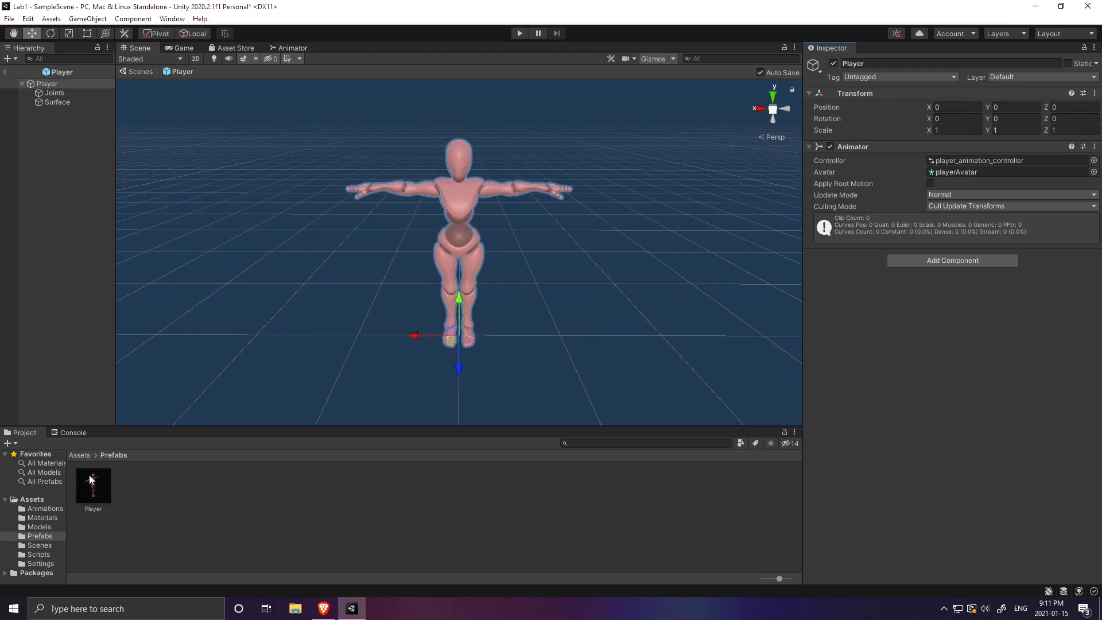
# Step: Leave the prefab for SampleScene and inspect the Player object and its Animator component there
pyautogui.click(78, 456)
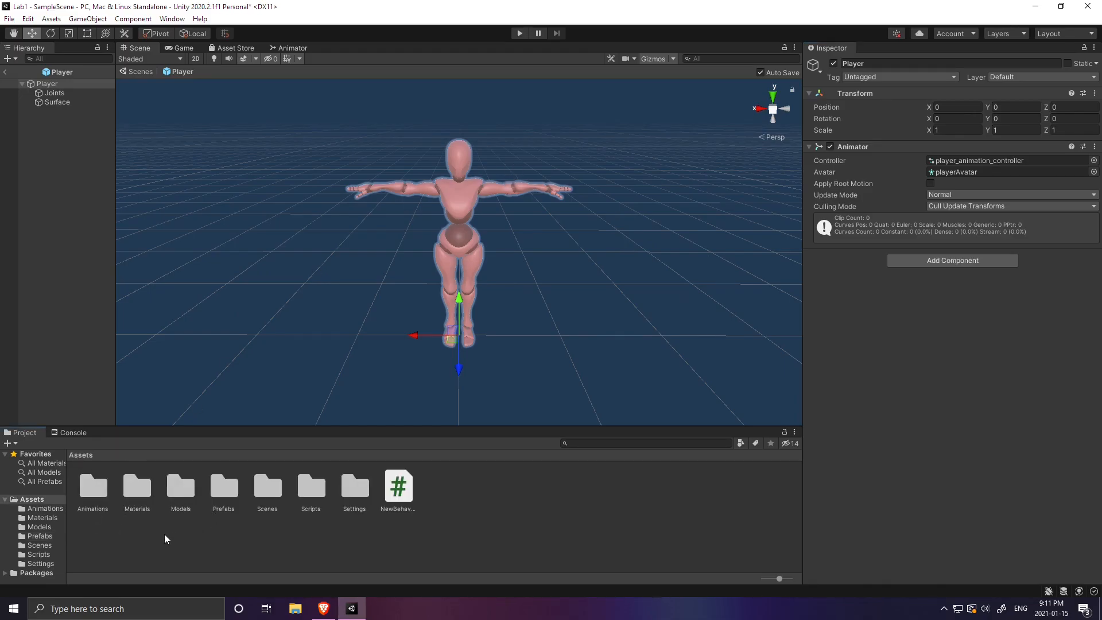
pyautogui.click(260, 533)
pyautogui.click(264, 494)
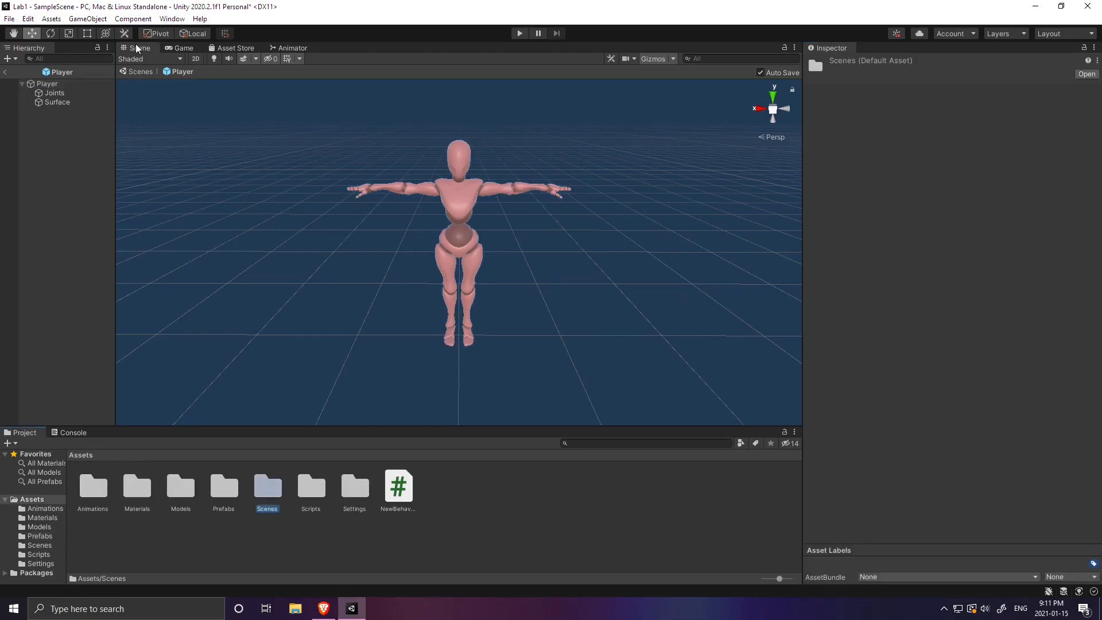
pyautogui.click(5, 71)
pyautogui.click(61, 116)
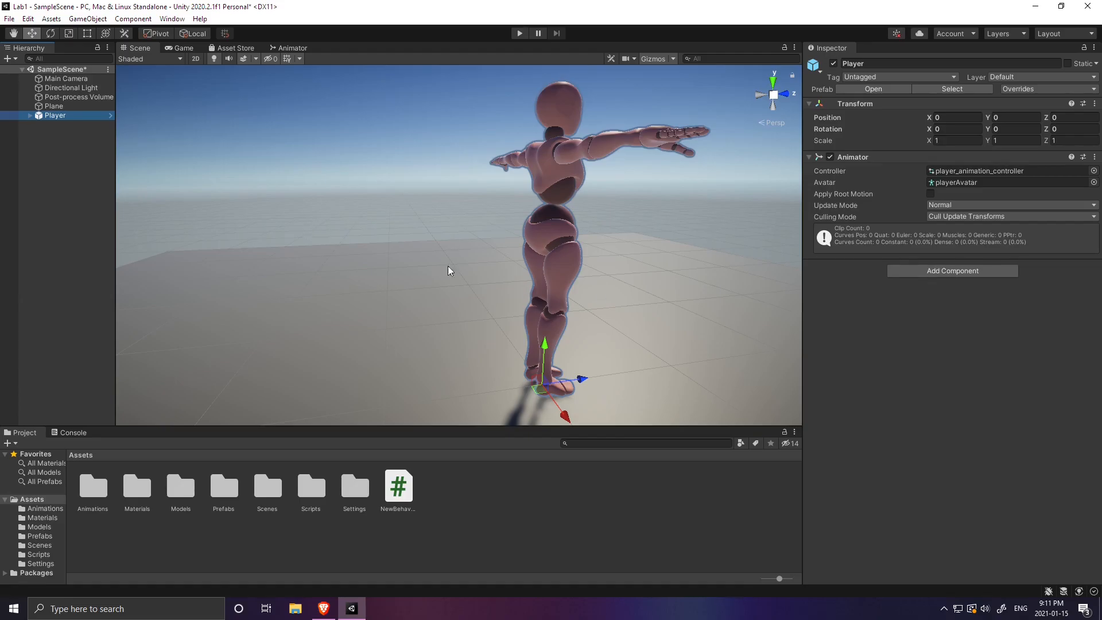
pyautogui.moveTo(591, 264); pyautogui.dragTo(449, 266, button='middle')
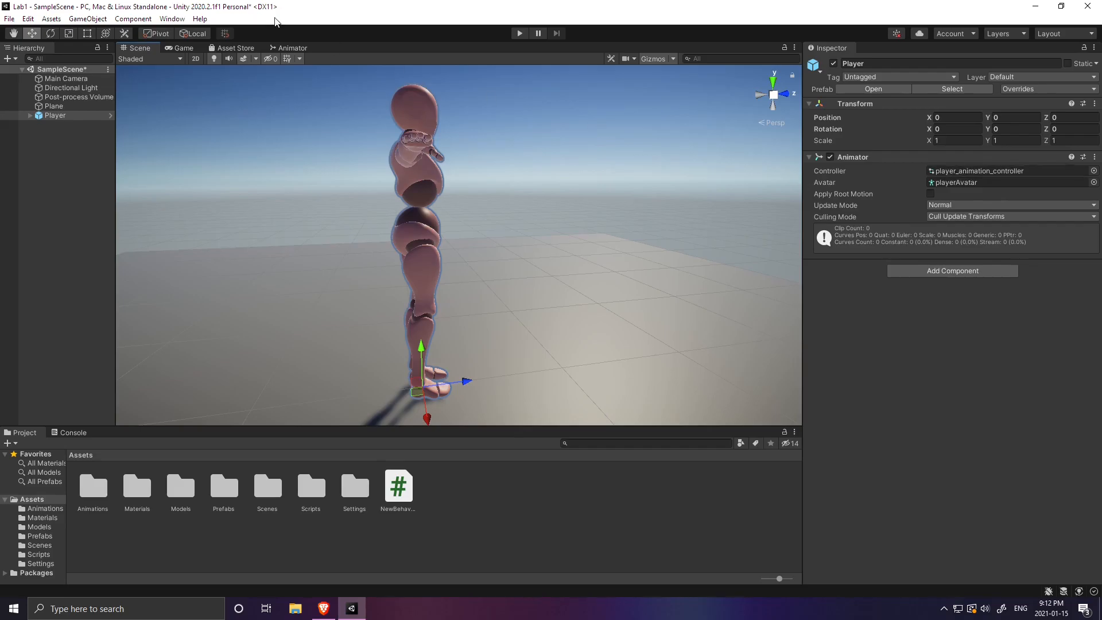
# Step: Rename the default state New State in the Animator graph as Idle
pyautogui.click(290, 48)
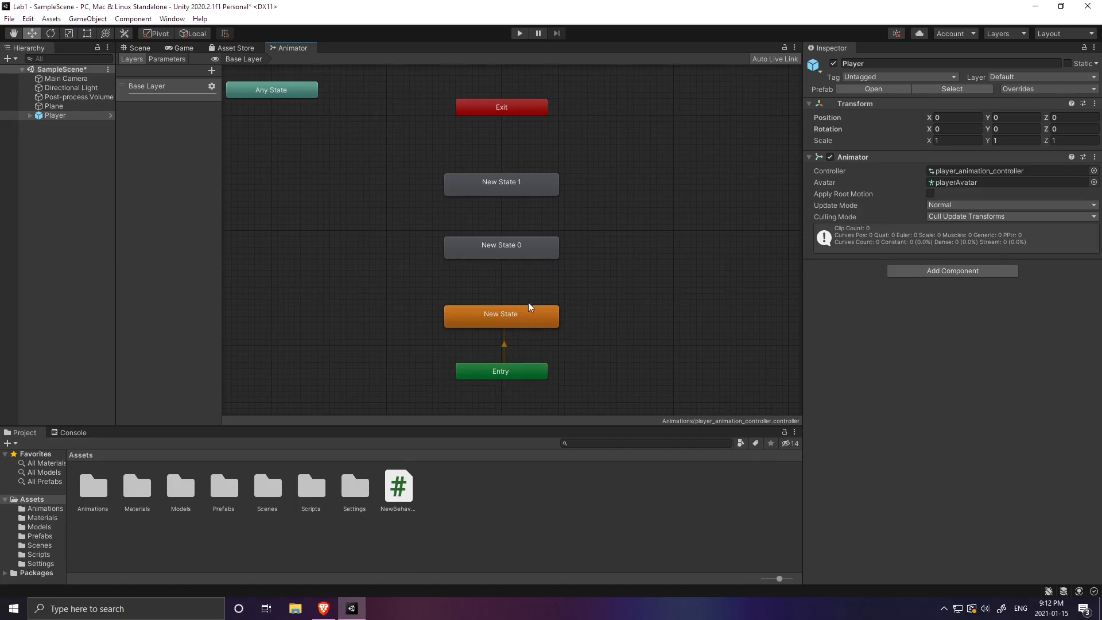
pyautogui.click(524, 320)
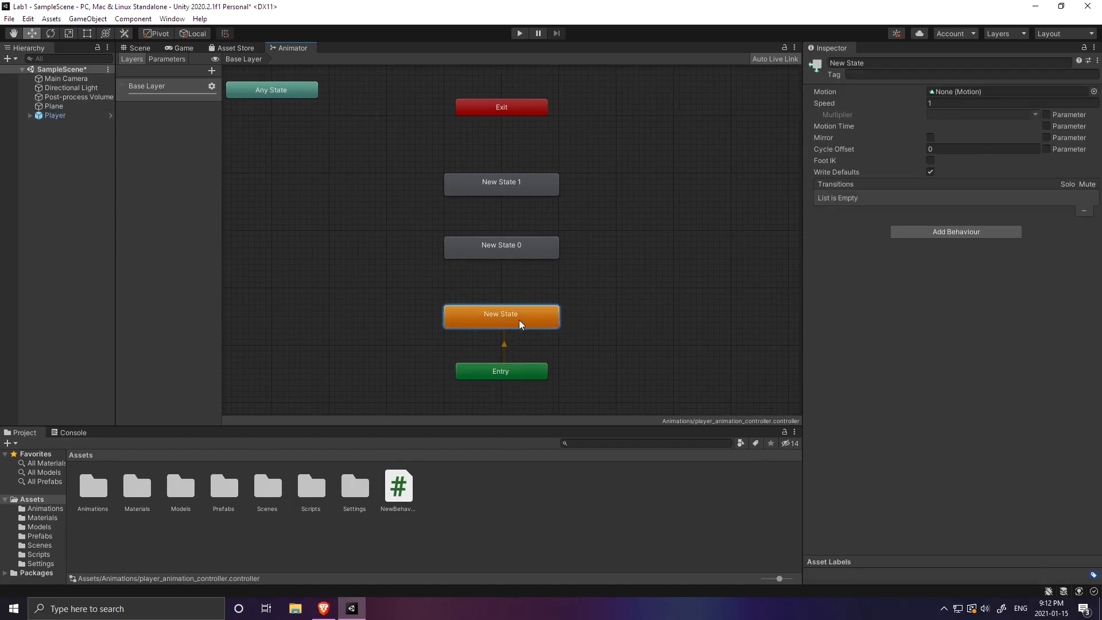
pyautogui.click(540, 373)
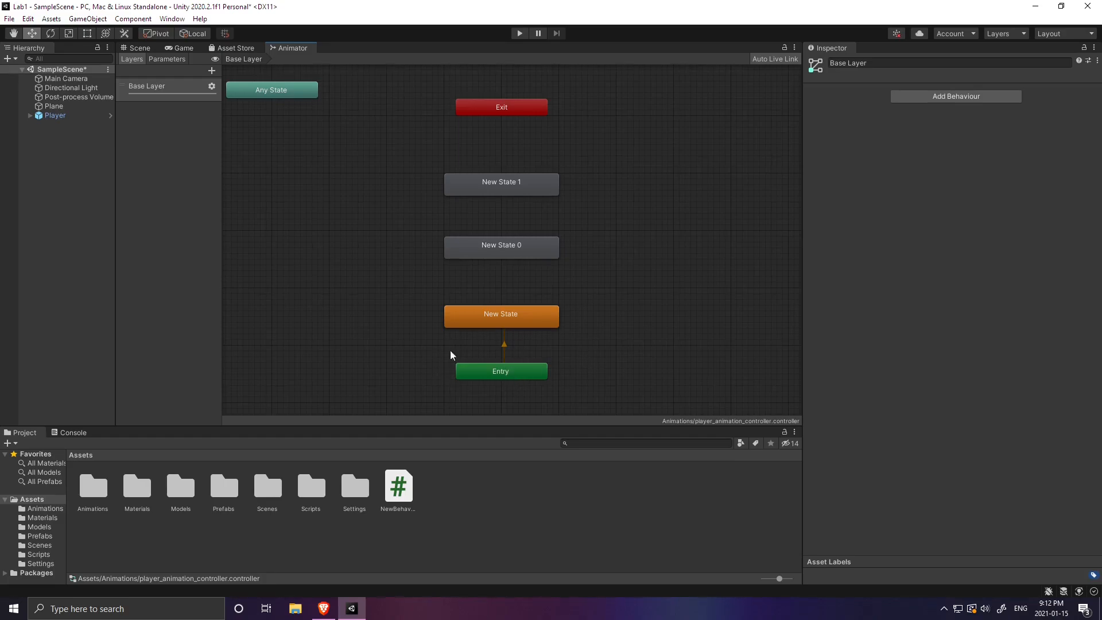
pyautogui.click(523, 324)
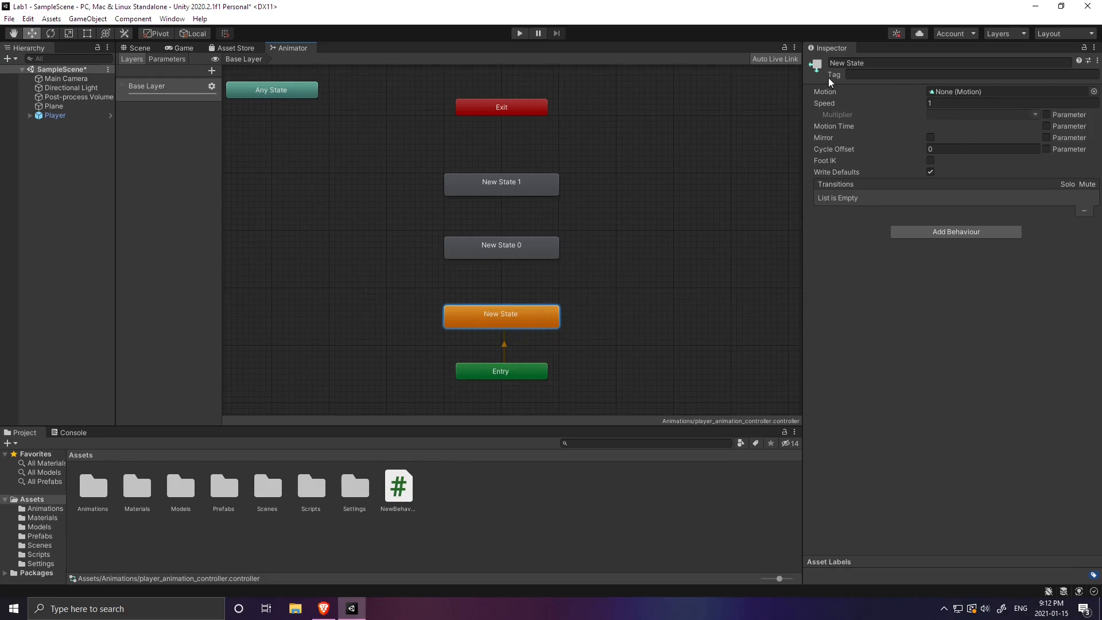
pyautogui.click(896, 62)
pyautogui.write('Idle')
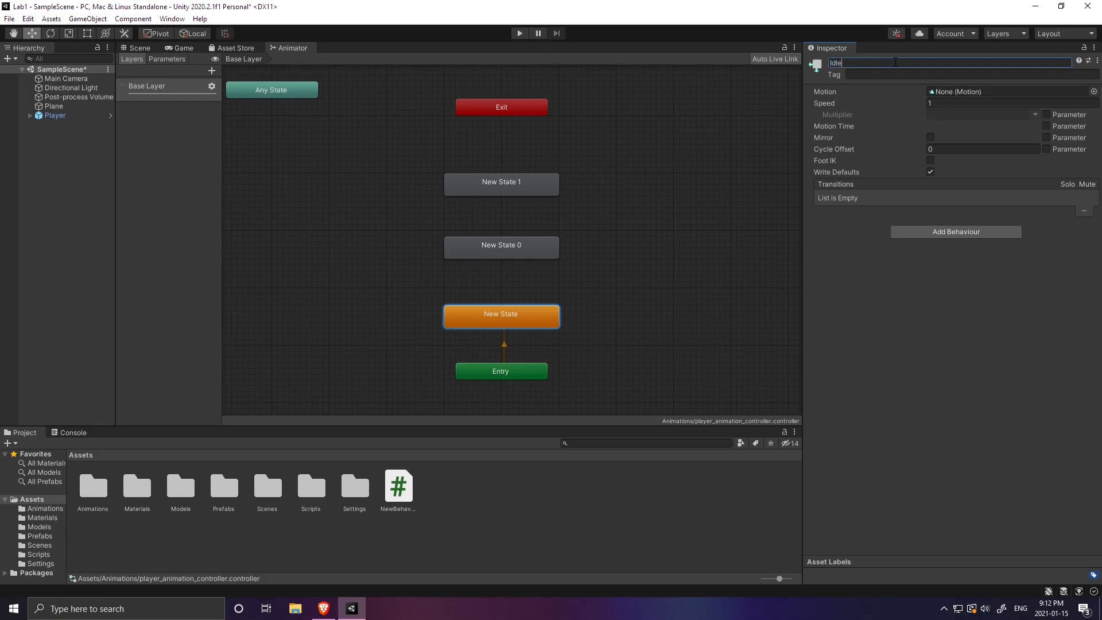
pyautogui.press('Return')
# Step: Move New State 0 slightly closer to Idle and rename it as Walking
pyautogui.moveTo(501, 254); pyautogui.dragTo(503, 266)
pyautogui.click(877, 64)
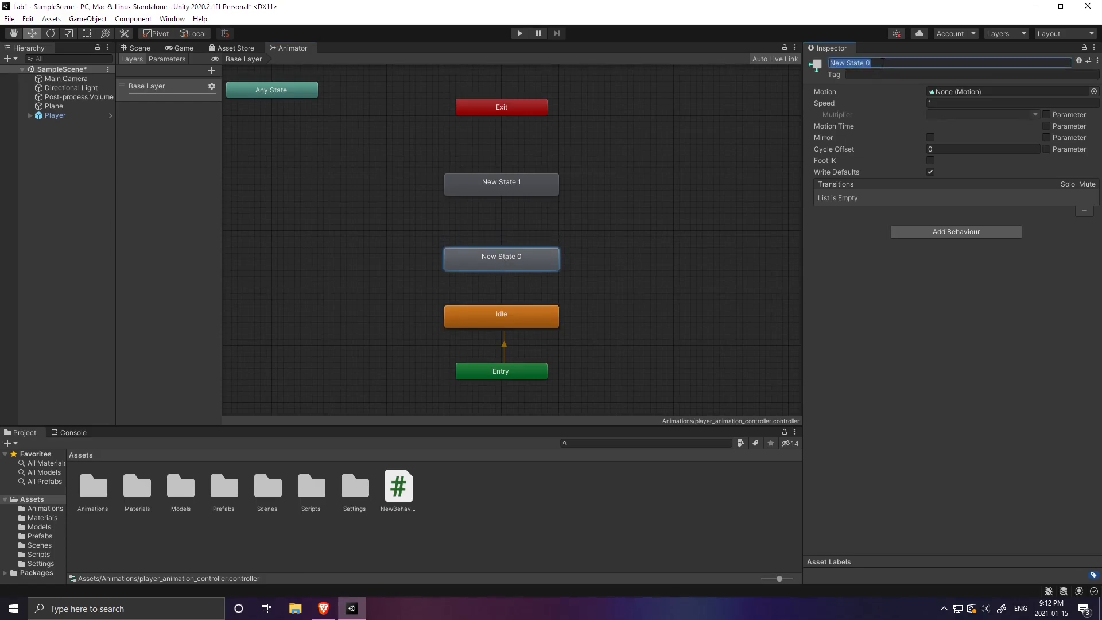
pyautogui.press('BackSpace')
pyautogui.write('Walking')
pyautogui.press('Return')
# Step: Rename New State 1 as Running and move Walking slightly upward to space the states more evenly
pyautogui.click(514, 188)
pyautogui.click(956, 58)
pyautogui.write('Running')
pyautogui.press('Return')
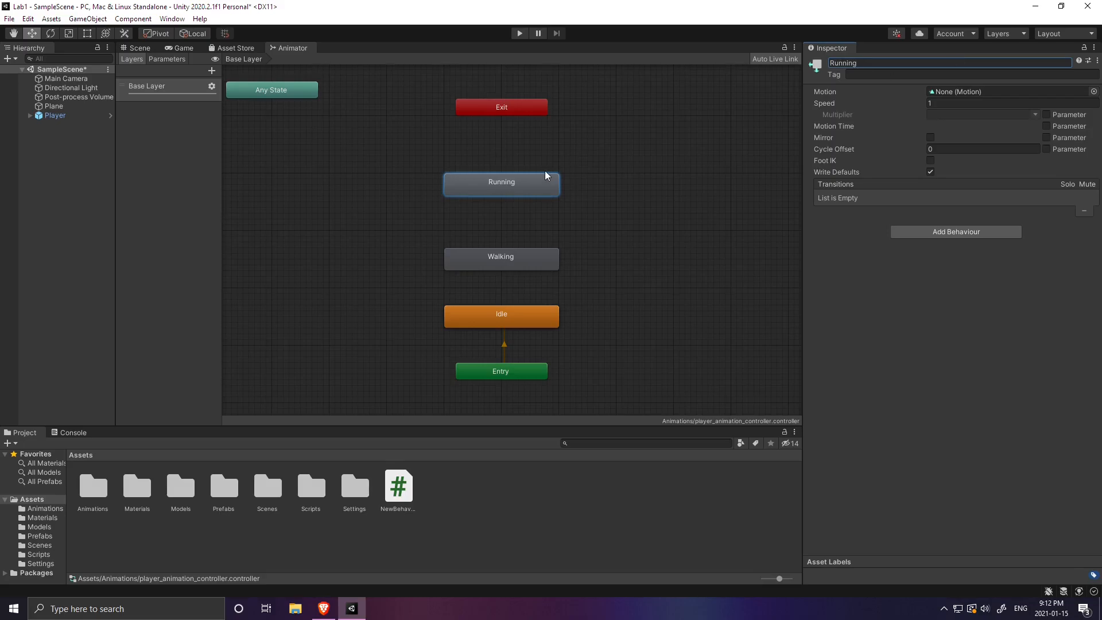
pyautogui.moveTo(488, 253)
pyautogui.mouseDown()
pyautogui.moveTo(488, 233)
pyautogui.moveTo(486, 243)
pyautogui.mouseUp()
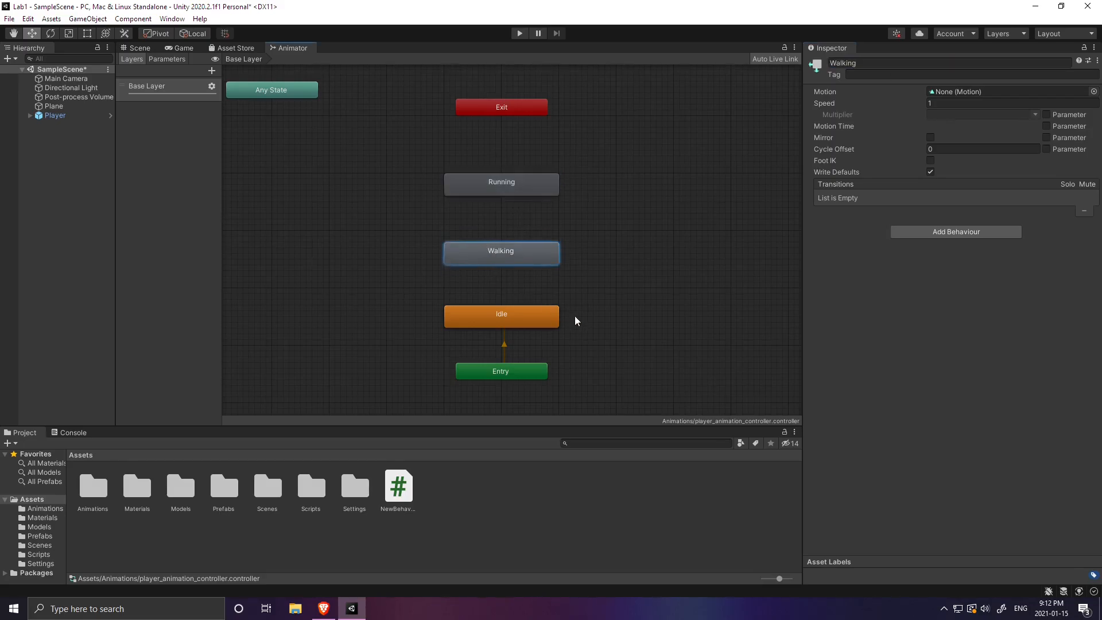
# Step: Review the settings of the Idle, Walking and Running states and the Player's Animator component
pyautogui.click(660, 346)
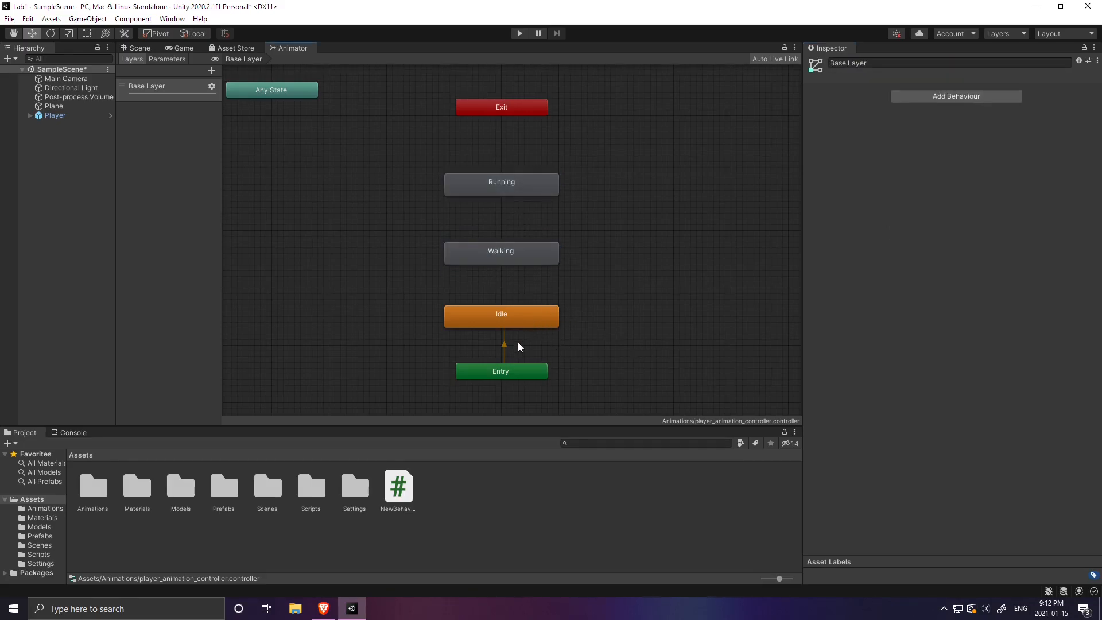
pyautogui.click(520, 319)
pyautogui.click(601, 309)
pyautogui.click(523, 255)
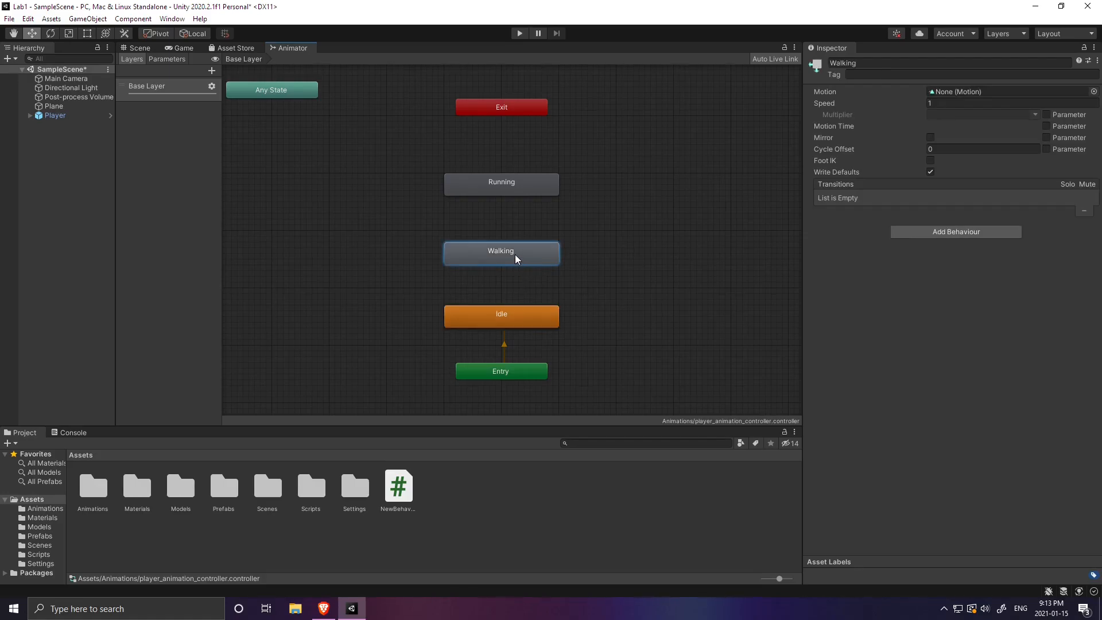
pyautogui.click(509, 187)
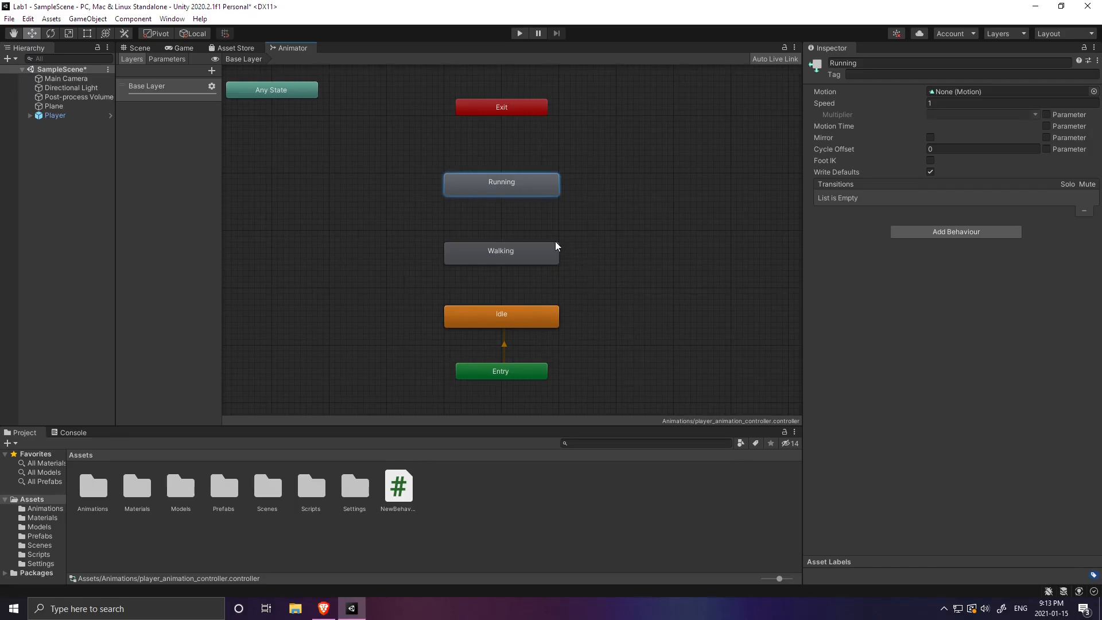
pyautogui.click(531, 317)
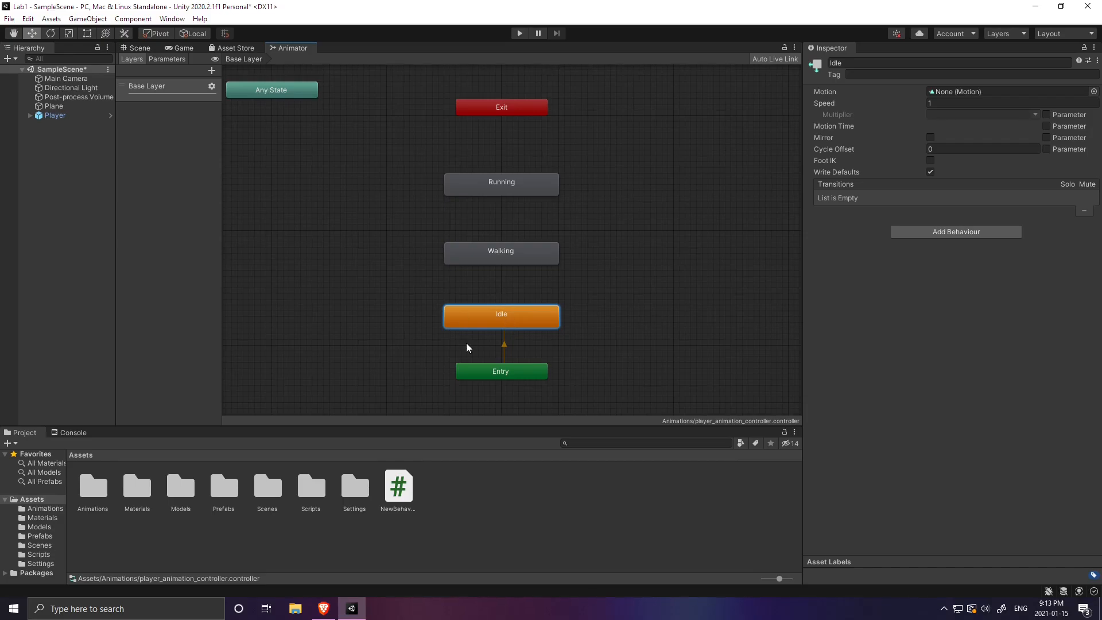
pyautogui.click(51, 116)
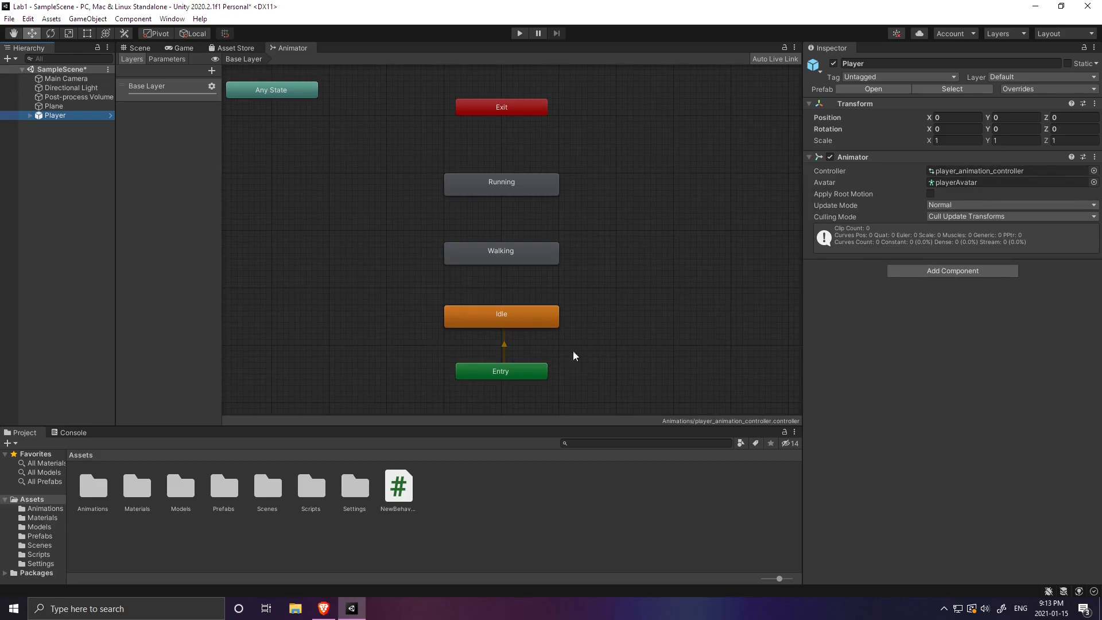
# Step: Assign the idle animation clip as the Motion of the Idle state
pyautogui.click(538, 316)
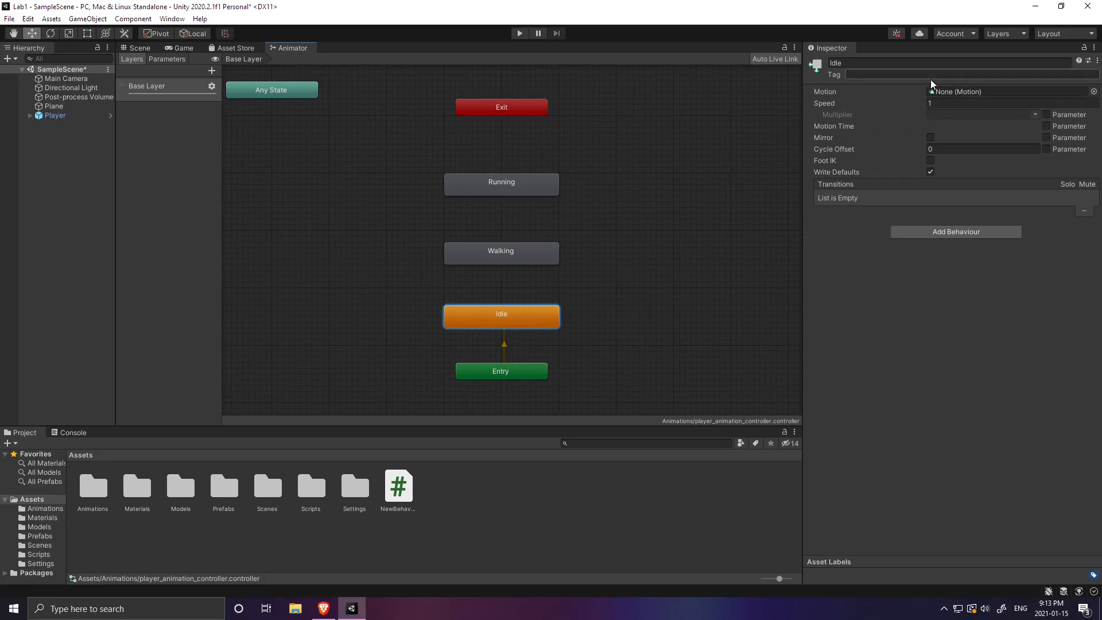
pyautogui.click(1094, 91)
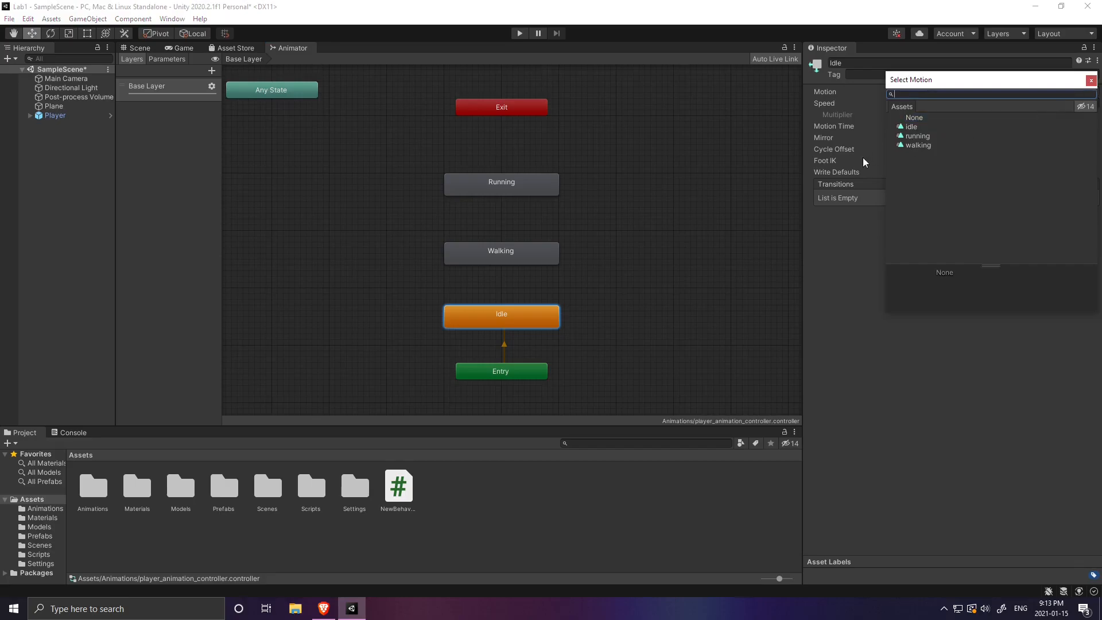
pyautogui.doubleClick(912, 126)
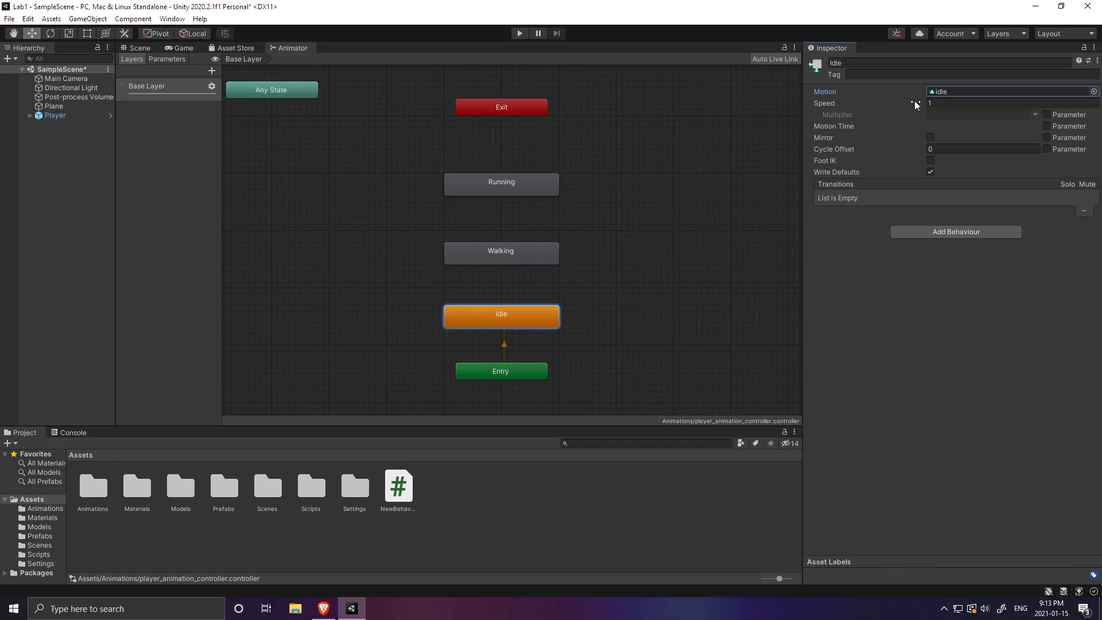
# Step: Play the scene and examine the Player's idle pose and Animator component in the Scene view
pyautogui.click(133, 48)
pyautogui.keyDown('alt'); pyautogui.moveTo(499, 189); pyautogui.dragTo(429, 153); pyautogui.keyUp('alt')
pyautogui.click(520, 33)
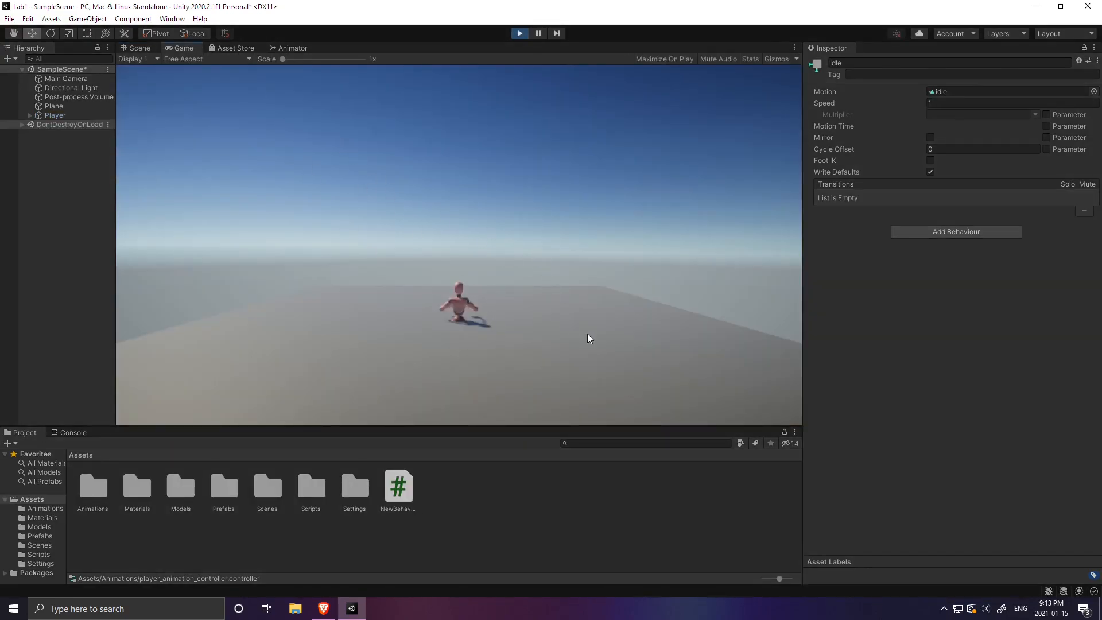
pyautogui.click(136, 48)
pyautogui.moveTo(445, 283); pyautogui.dragTo(430, 135, button='middle')
pyautogui.moveTo(475, 187); pyautogui.dragTo(403, 186, button='middle')
pyautogui.click(58, 115)
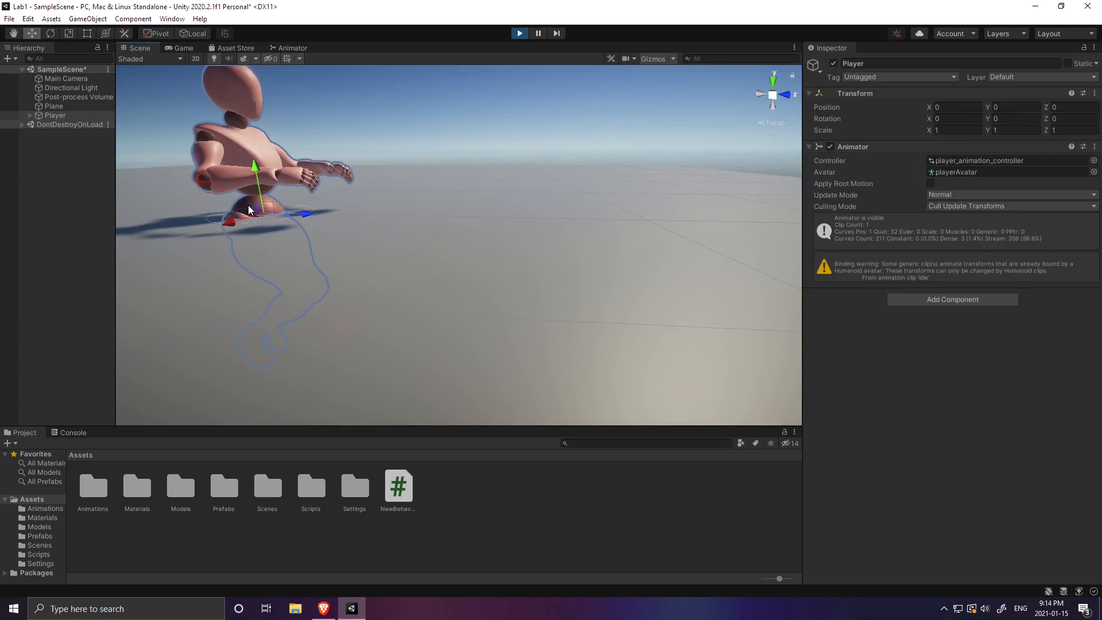
# Step: Replay the scene and examine the Player's idle pose in the Game and Scene views, ending with play mode stopped
pyautogui.moveTo(283, 251); pyautogui.dragTo(365, 219, button='middle')
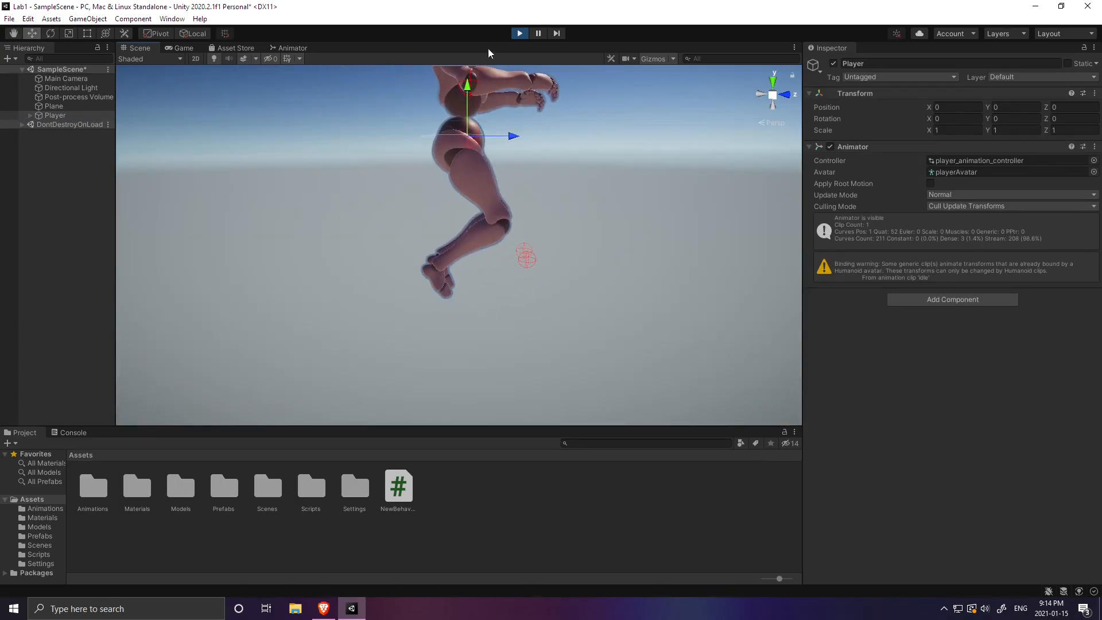
pyautogui.click(519, 34)
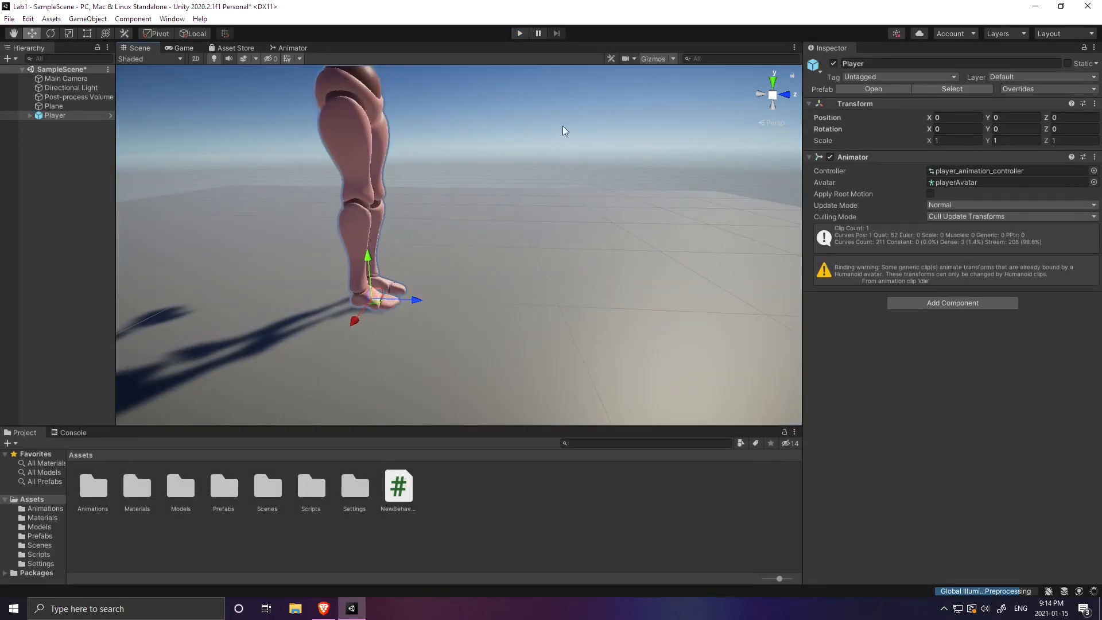
pyautogui.click(520, 34)
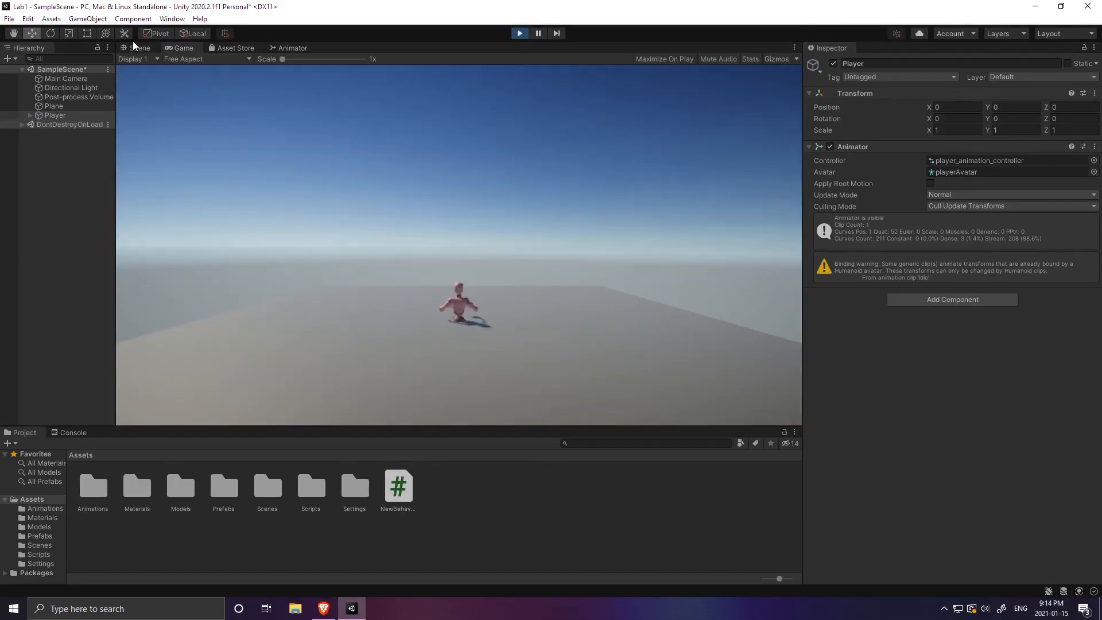
pyautogui.click(130, 58)
pyautogui.click(122, 48)
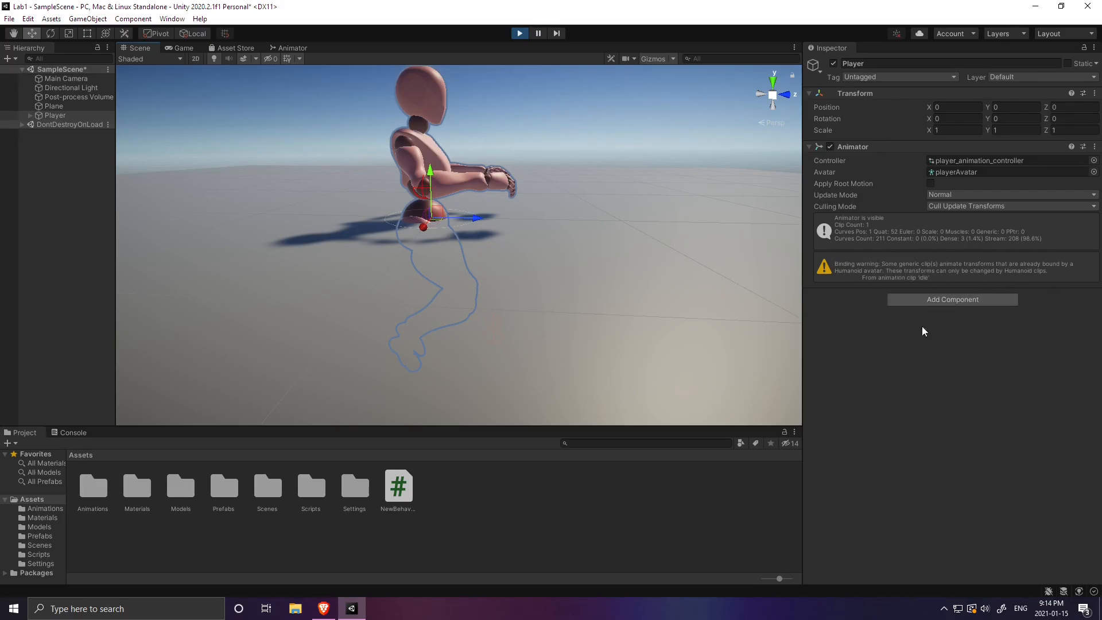
pyautogui.click(522, 36)
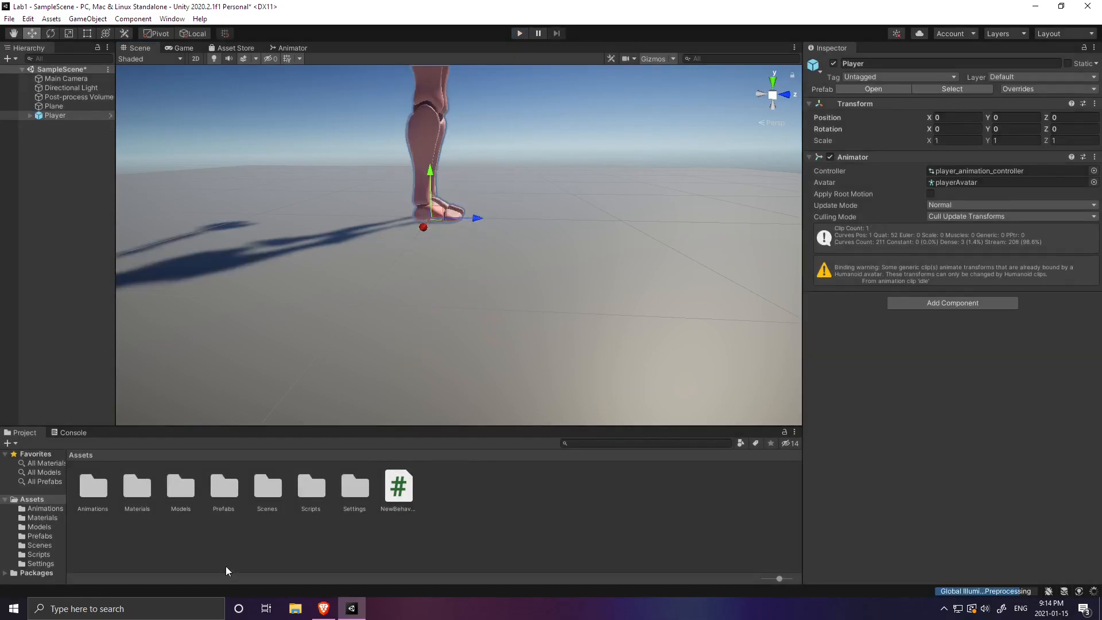
# Step: Open the Player prefab from the Prefabs folder and review its Animator component
pyautogui.doubleClick(222, 488)
pyautogui.doubleClick(90, 489)
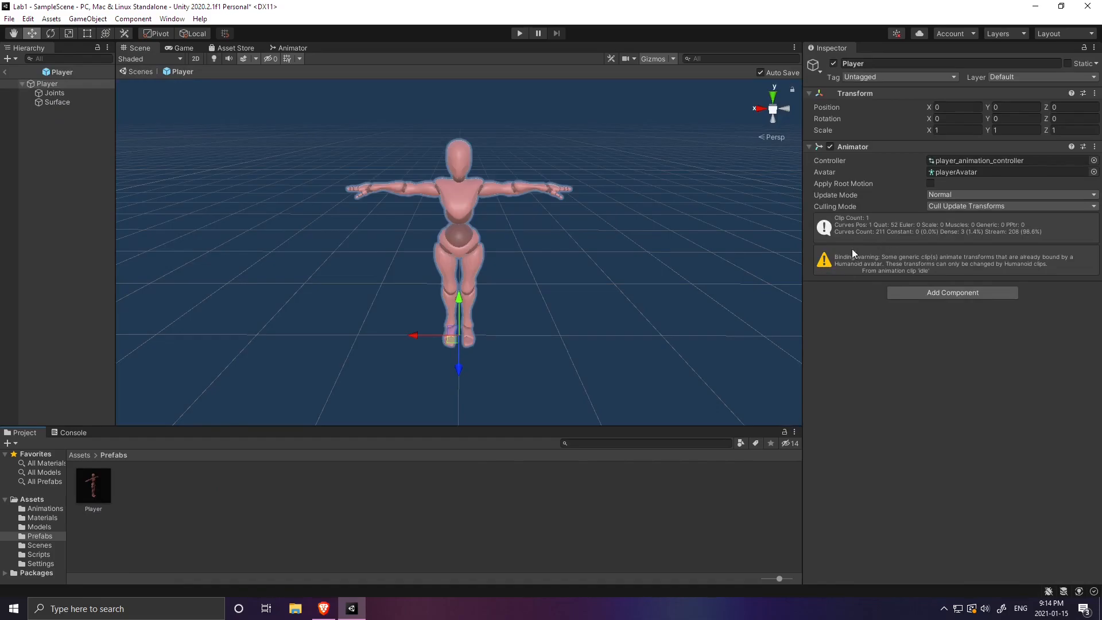
pyautogui.click(75, 455)
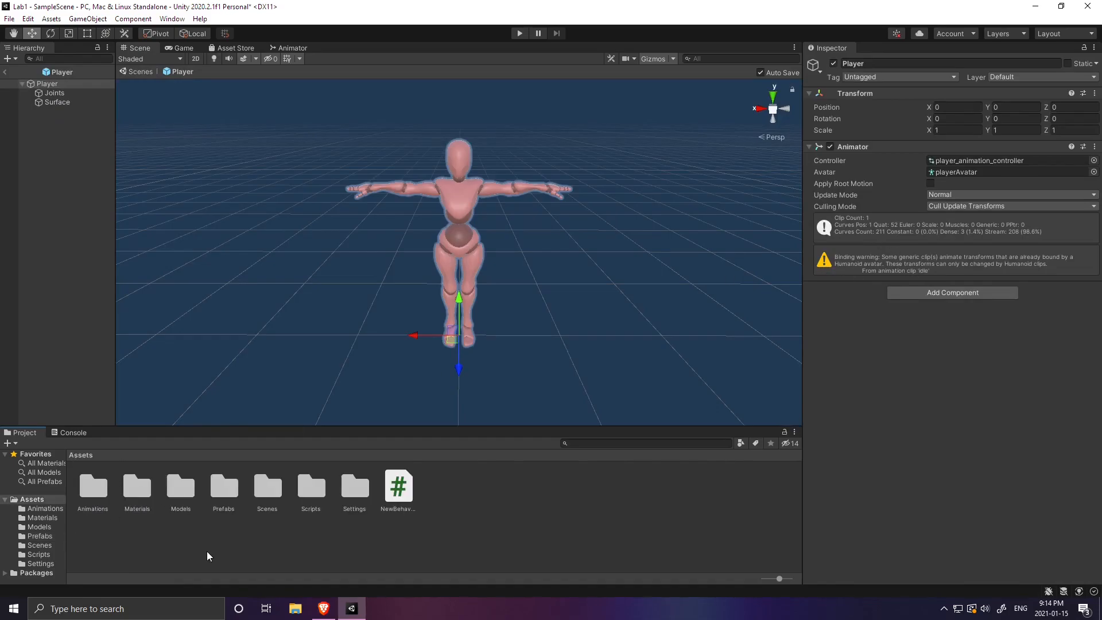
# Step: Set the rig Animation Type of the idle, running and walking player models to Humanoid with Optimize Game Objects enabled, and apply it
pyautogui.doubleClick(93, 488)
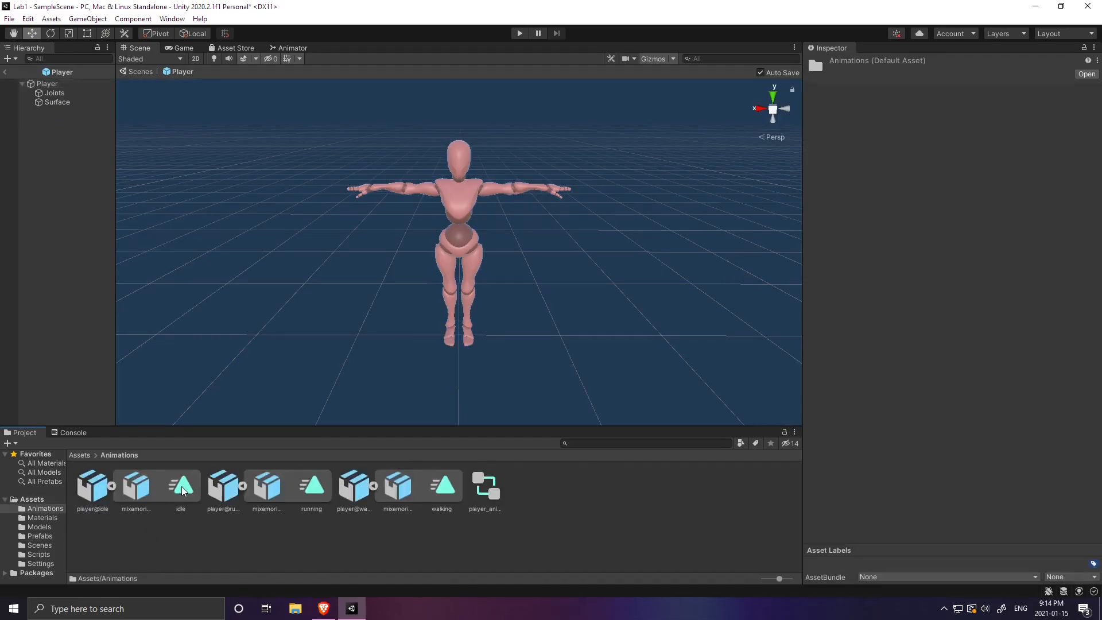
pyautogui.click(96, 485)
pyautogui.click(96, 492)
pyautogui.keyDown('ctrl'); pyautogui.click(227, 492); pyautogui.keyUp('ctrl')
pyautogui.keyDown('ctrl'); pyautogui.click(357, 490); pyautogui.keyUp('ctrl')
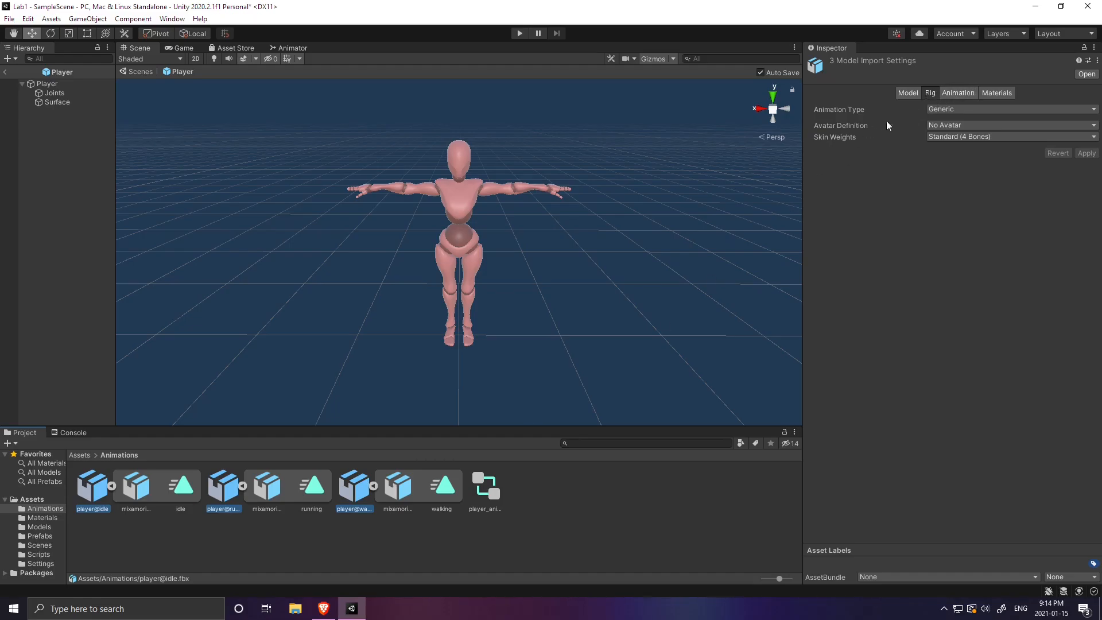
pyautogui.click(953, 108)
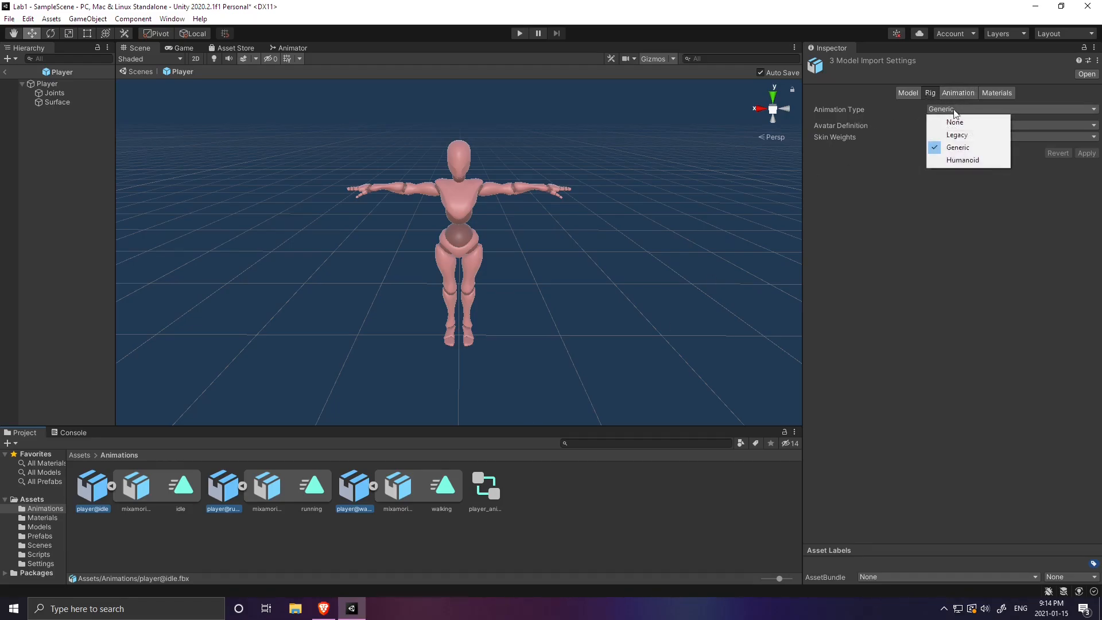
pyautogui.click(955, 161)
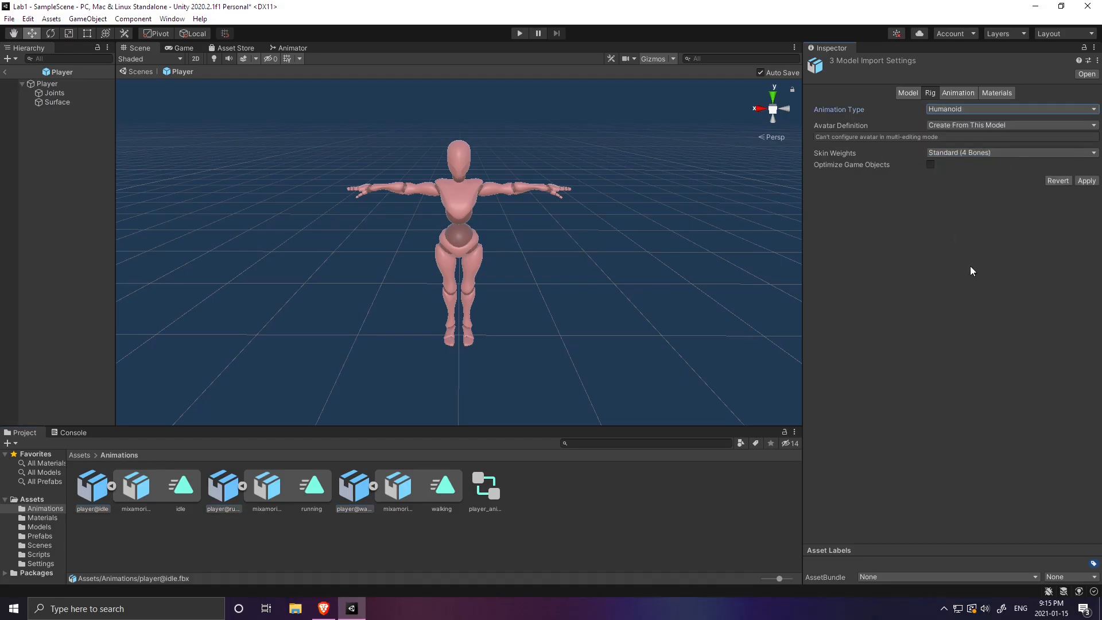
pyautogui.click(930, 165)
pyautogui.click(1086, 181)
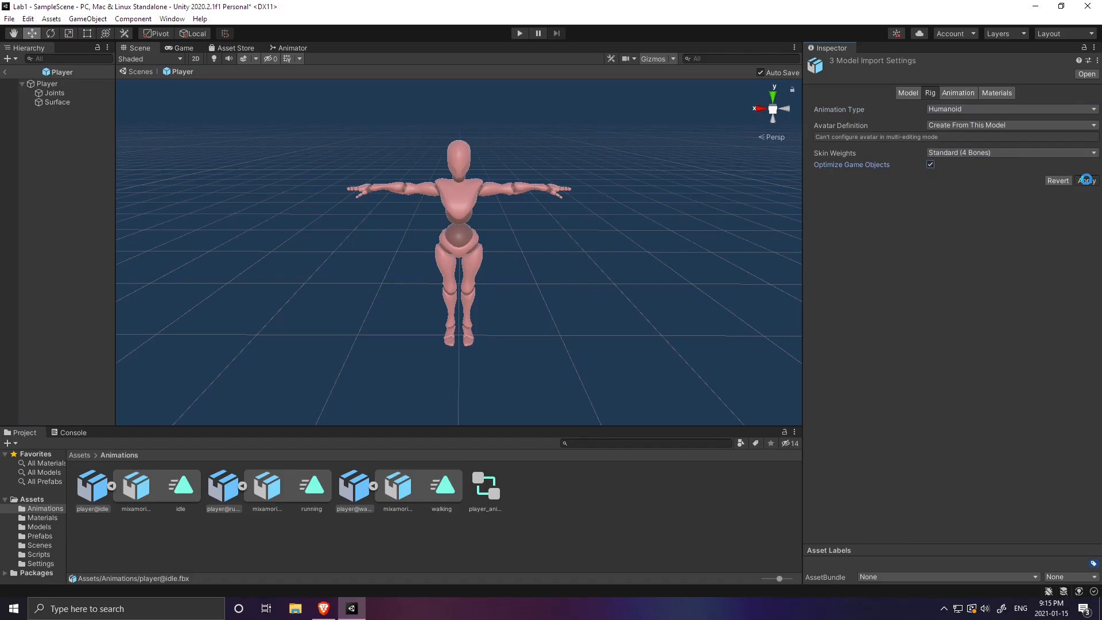
# Step: Check the rig settings of the three animation models and inspect the avatar under each one
pyautogui.click(93, 487)
pyautogui.keyDown('ctrl'); pyautogui.click(209, 488); pyautogui.keyUp('ctrl')
pyautogui.keyDown('ctrl'); pyautogui.click(356, 488); pyautogui.keyUp('ctrl')
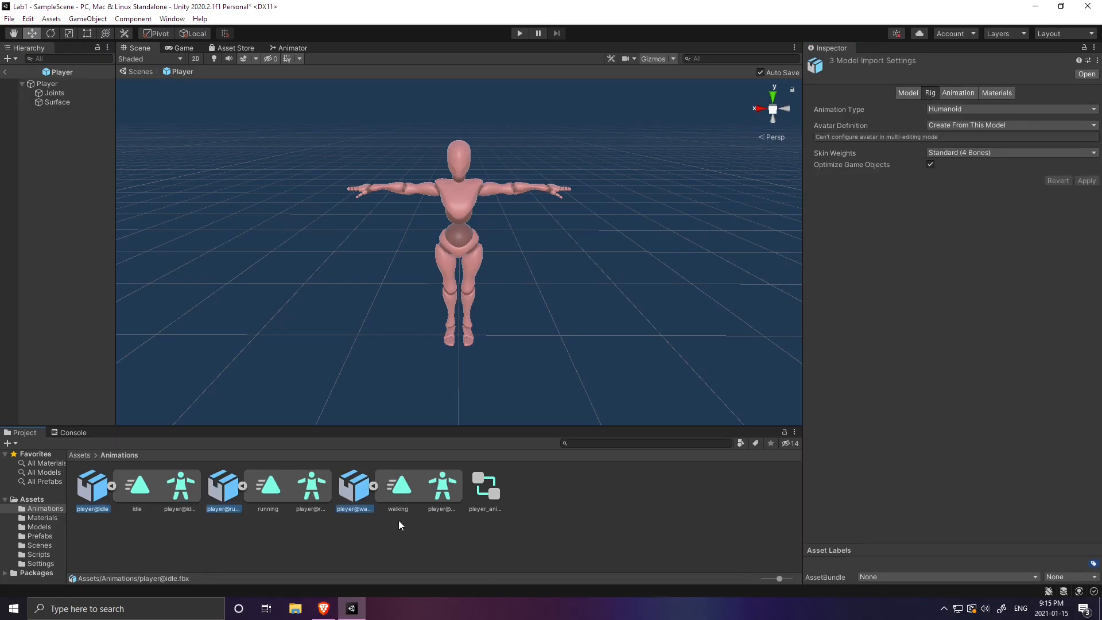
pyautogui.click(359, 549)
pyautogui.click(181, 486)
pyautogui.click(312, 487)
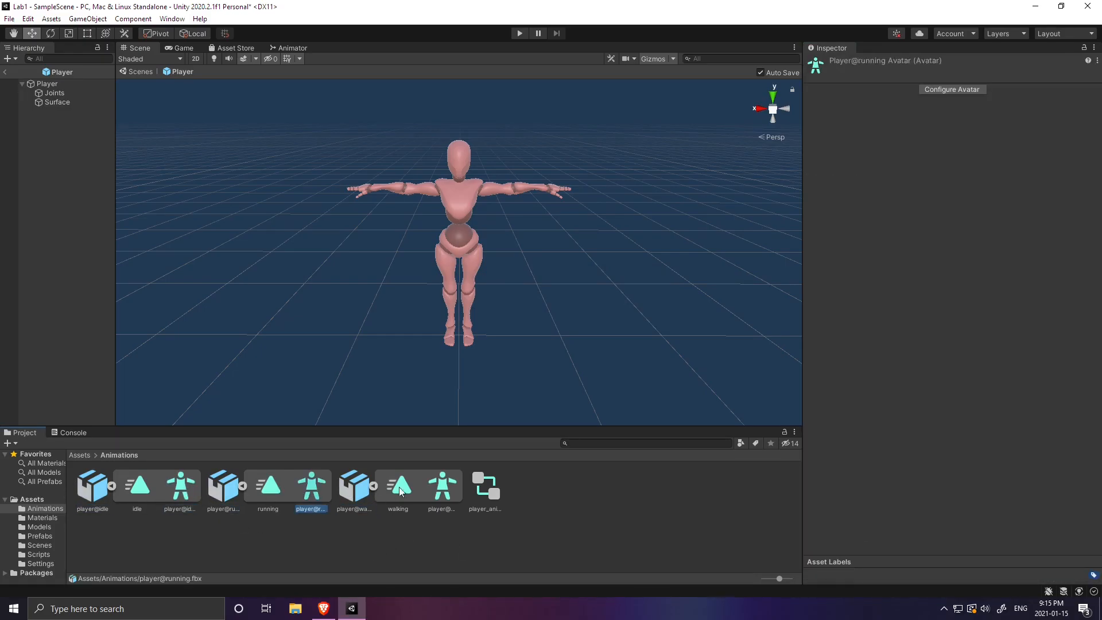
pyautogui.click(443, 486)
pyautogui.click(208, 541)
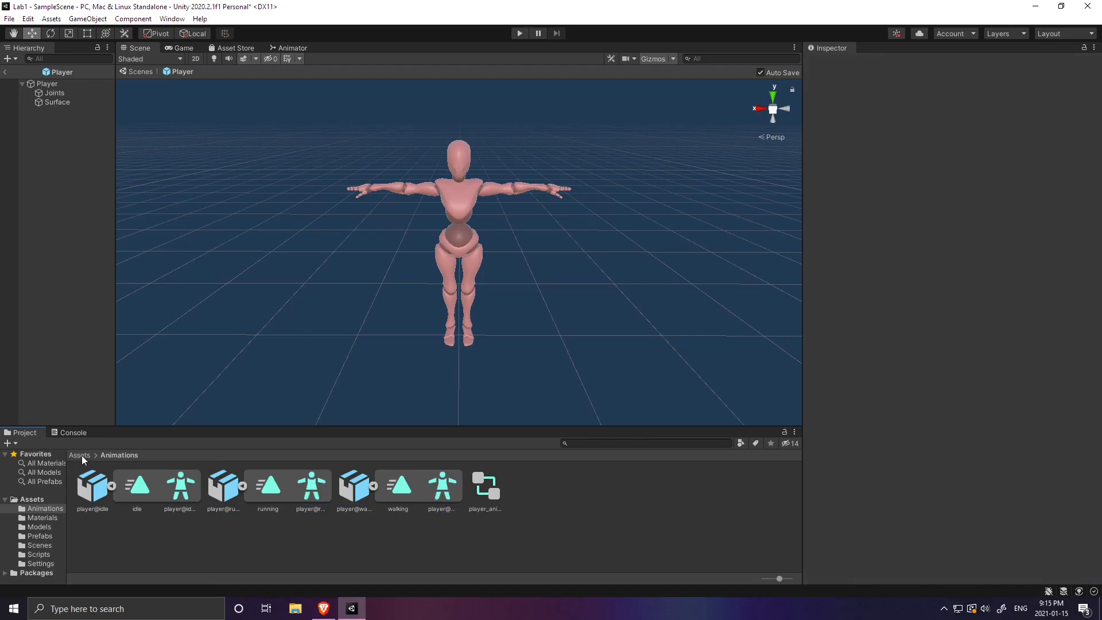
# Step: Leave the Player prefab, play SampleScene and examine the Player's idle animation from several angles in the Scene view
pyautogui.click(80, 455)
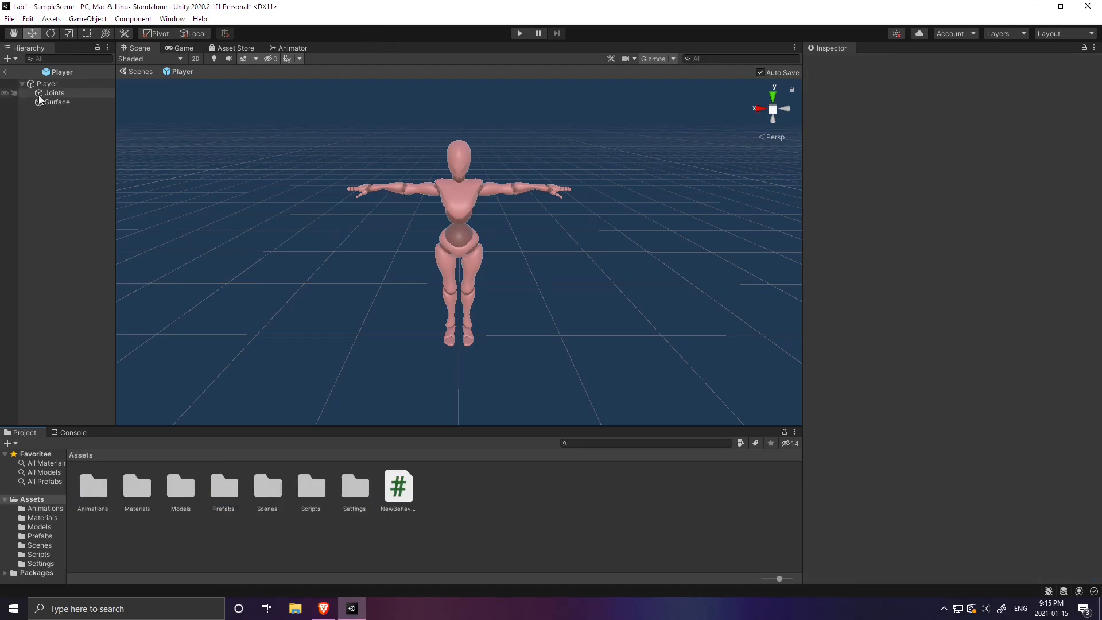
pyautogui.click(6, 72)
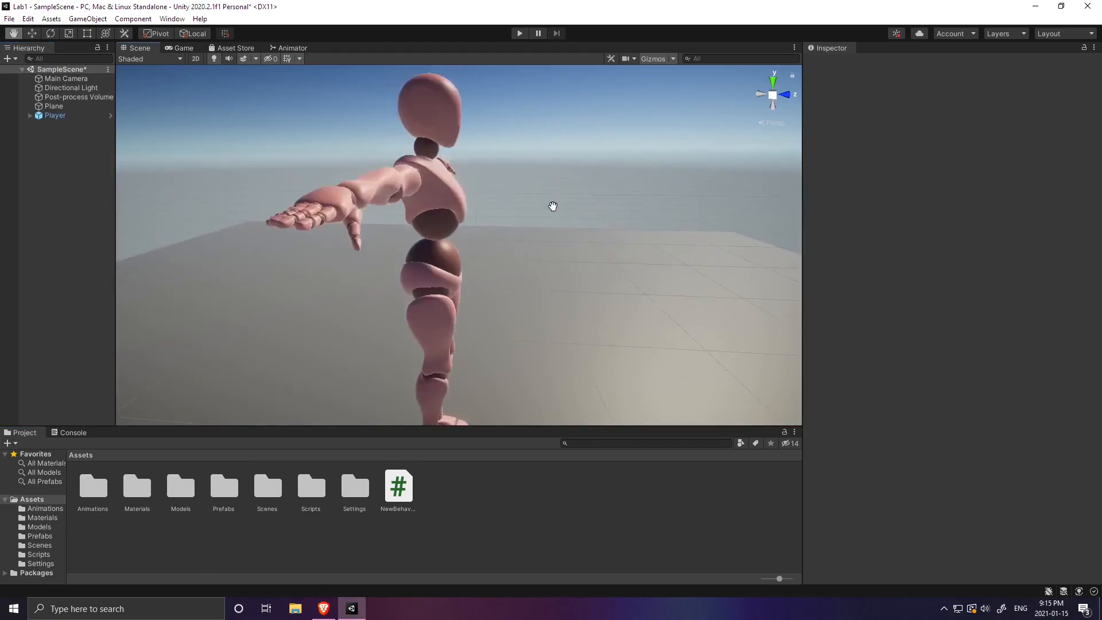
pyautogui.click(520, 34)
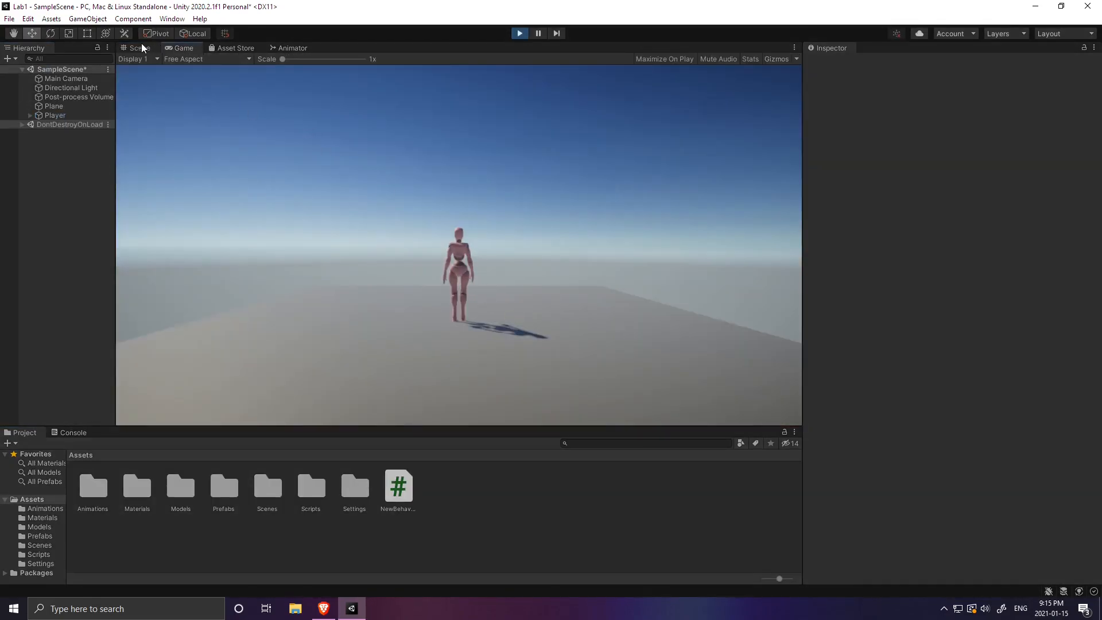
pyautogui.click(139, 48)
pyautogui.moveTo(540, 224); pyautogui.dragTo(314, 250, button='right')
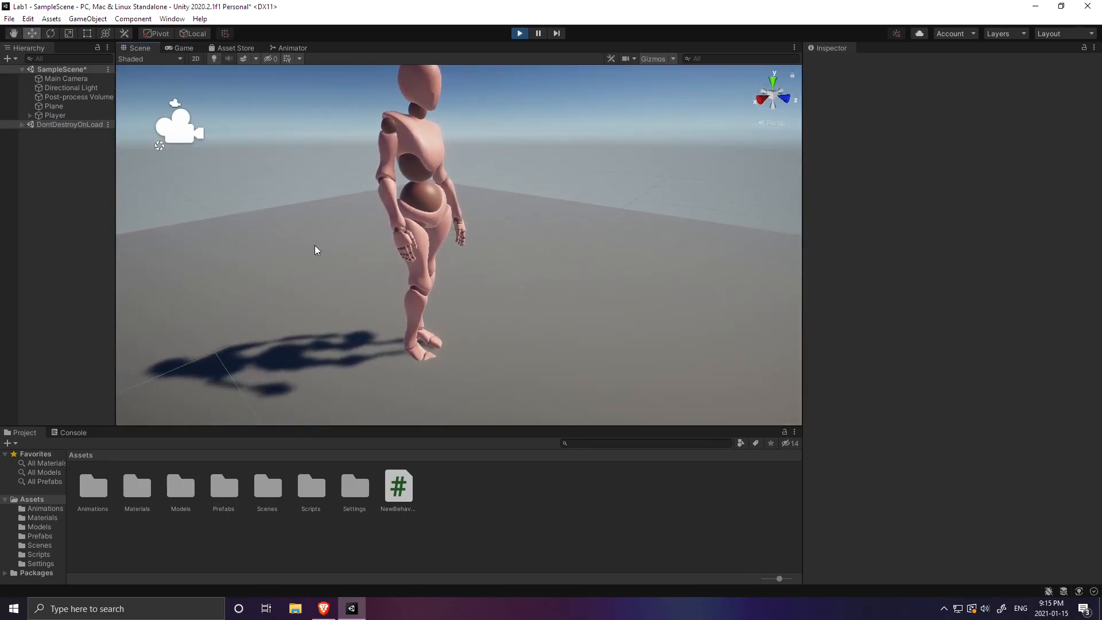
pyautogui.moveTo(323, 243); pyautogui.dragTo(381, 252, button='middle')
pyautogui.moveTo(381, 252); pyautogui.dragTo(613, 251, button='right')
pyautogui.moveTo(696, 230); pyautogui.dragTo(707, 281, button='right')
pyautogui.moveTo(548, 266); pyautogui.dragTo(584, 254, button='middle')
pyautogui.moveTo(565, 256); pyautogui.dragTo(605, 250, button='right')
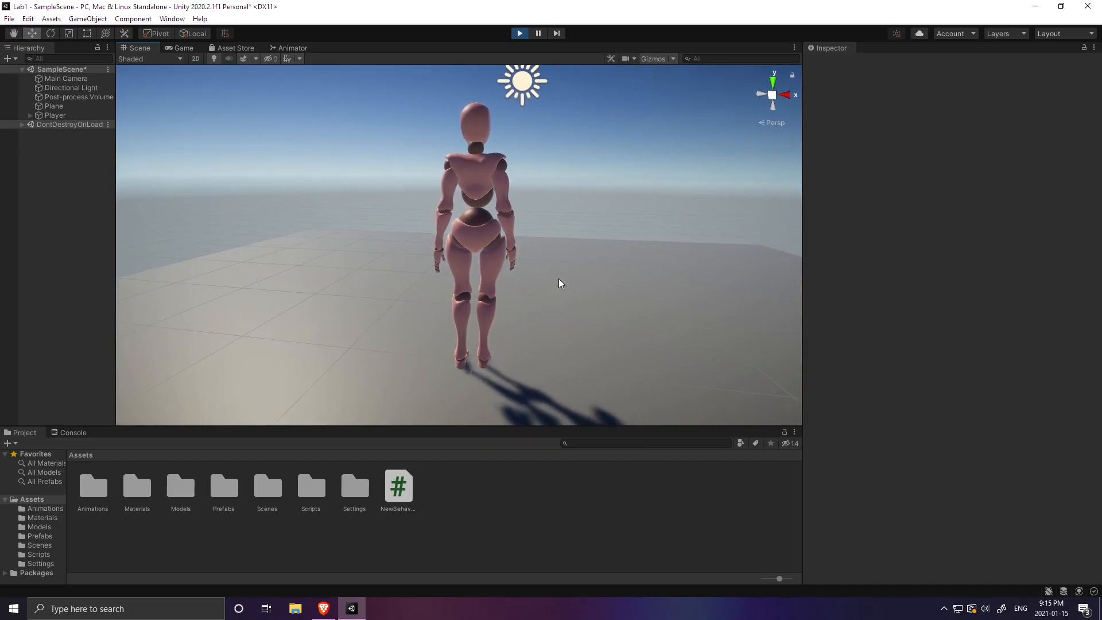
pyautogui.moveTo(573, 260)
pyautogui.mouseDown(button='right')
pyautogui.moveTo(535, 250)
pyautogui.moveTo(556, 254)
pyautogui.mouseUp(button='right')
pyautogui.moveTo(532, 237)
pyautogui.mouseDown(button='middle')
pyautogui.moveTo(549, 236)
pyautogui.moveTo(546, 248)
pyautogui.mouseUp(button='middle')
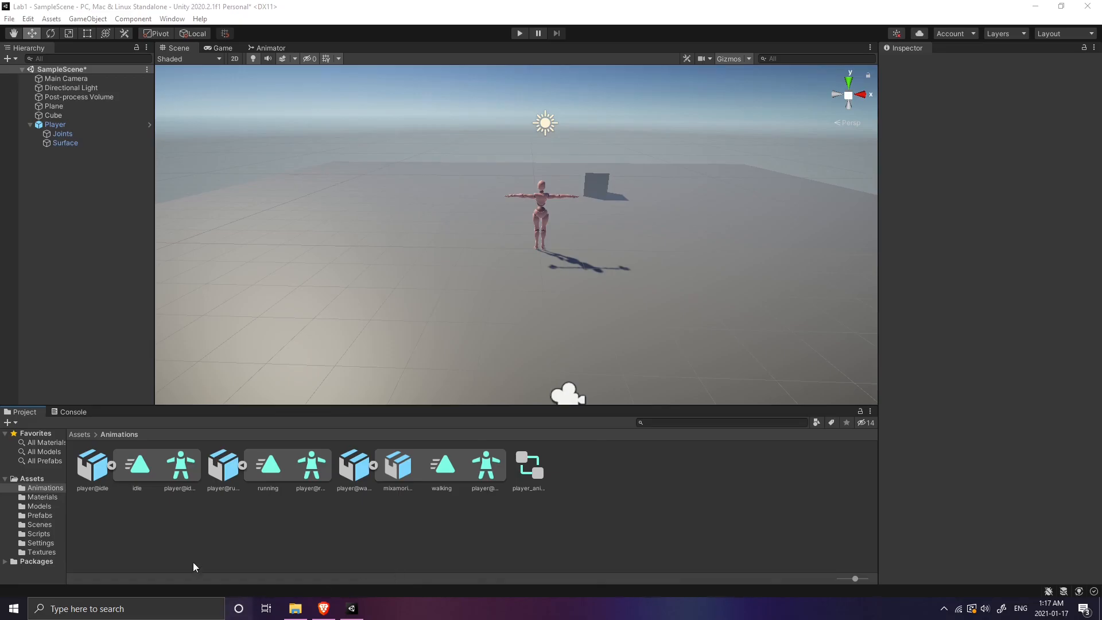
# Step: Preview the walking clip on the Unity Model, watching the leg movement up close before pausing playback
pyautogui.click(443, 466)
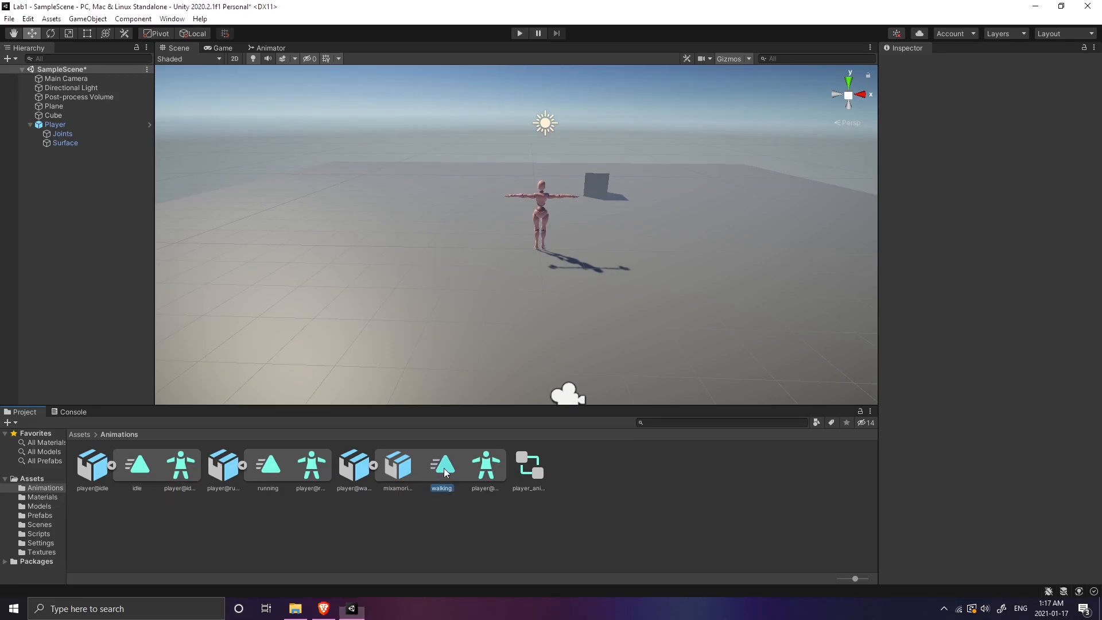
pyautogui.moveTo(924, 381); pyautogui.dragTo(981, 370)
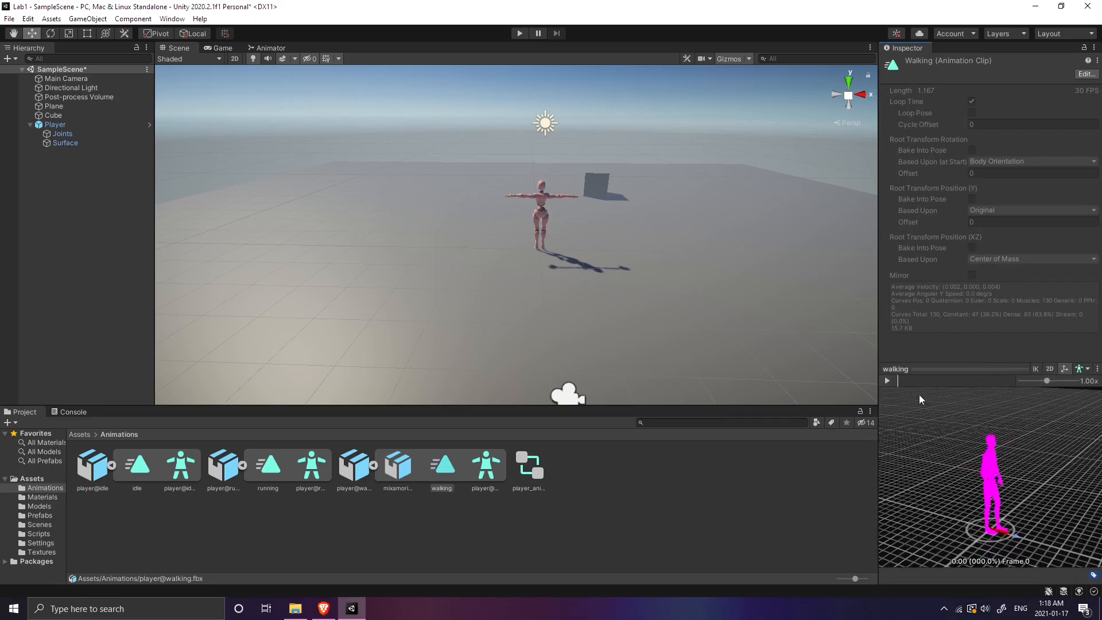
pyautogui.click(1083, 369)
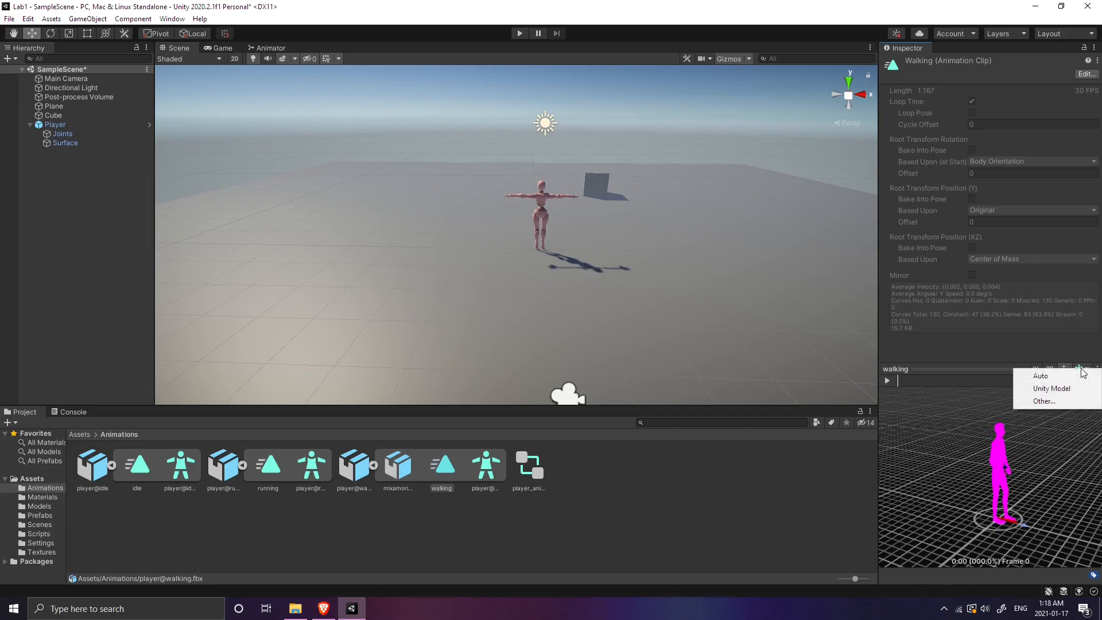
pyautogui.click(1051, 390)
pyautogui.moveTo(1010, 471); pyautogui.dragTo(997, 506)
pyautogui.moveTo(1007, 489); pyautogui.dragTo(953, 482, button='right')
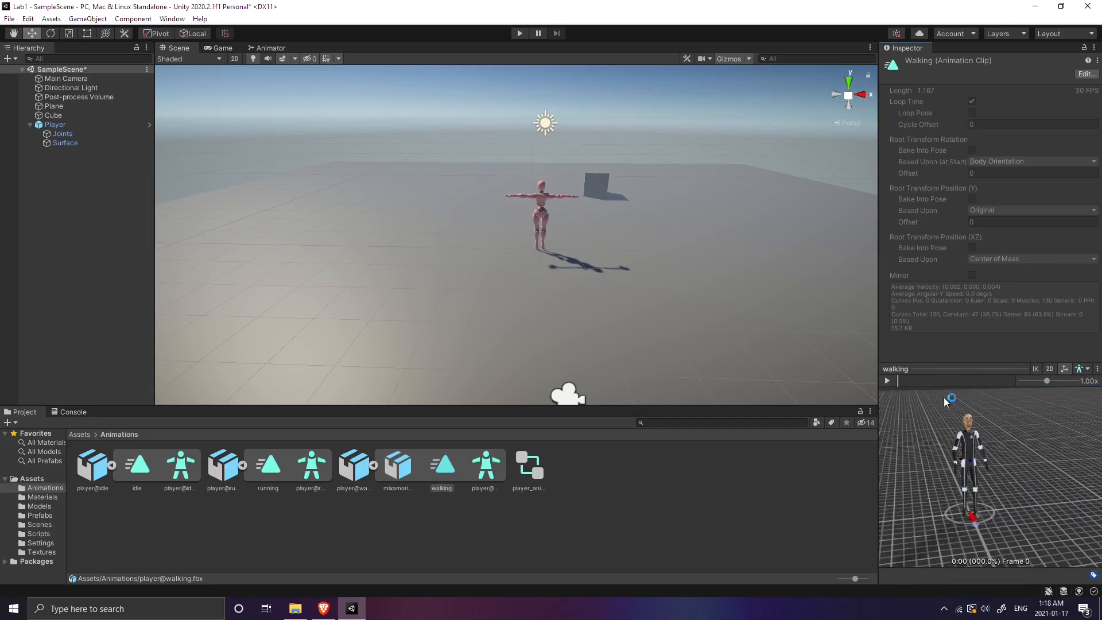
pyautogui.click(888, 381)
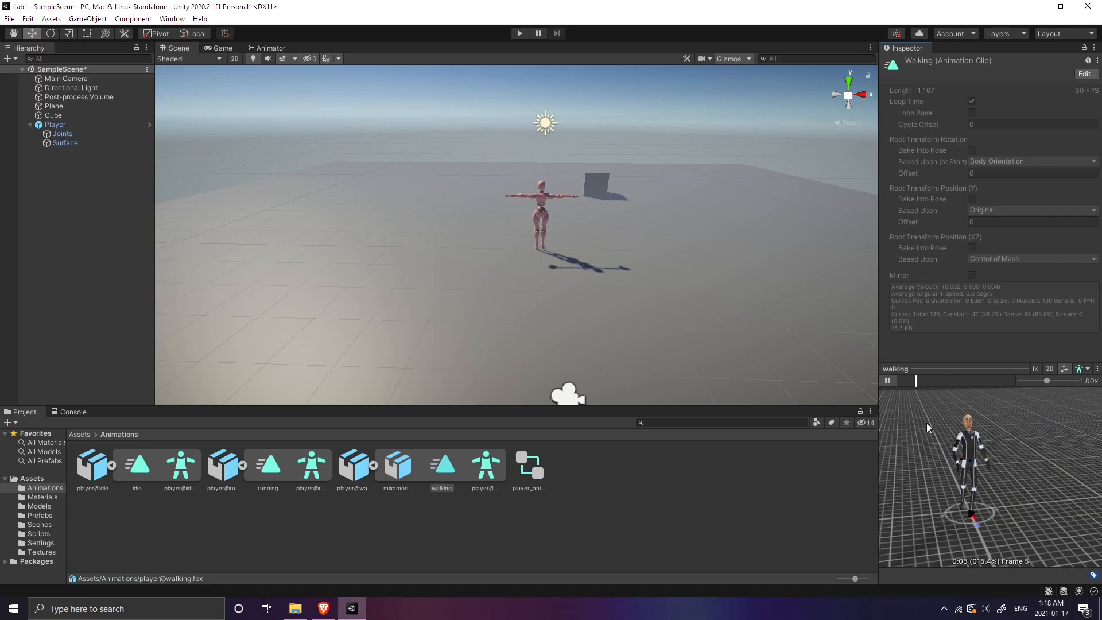
pyautogui.scroll(6, 1015, 504)
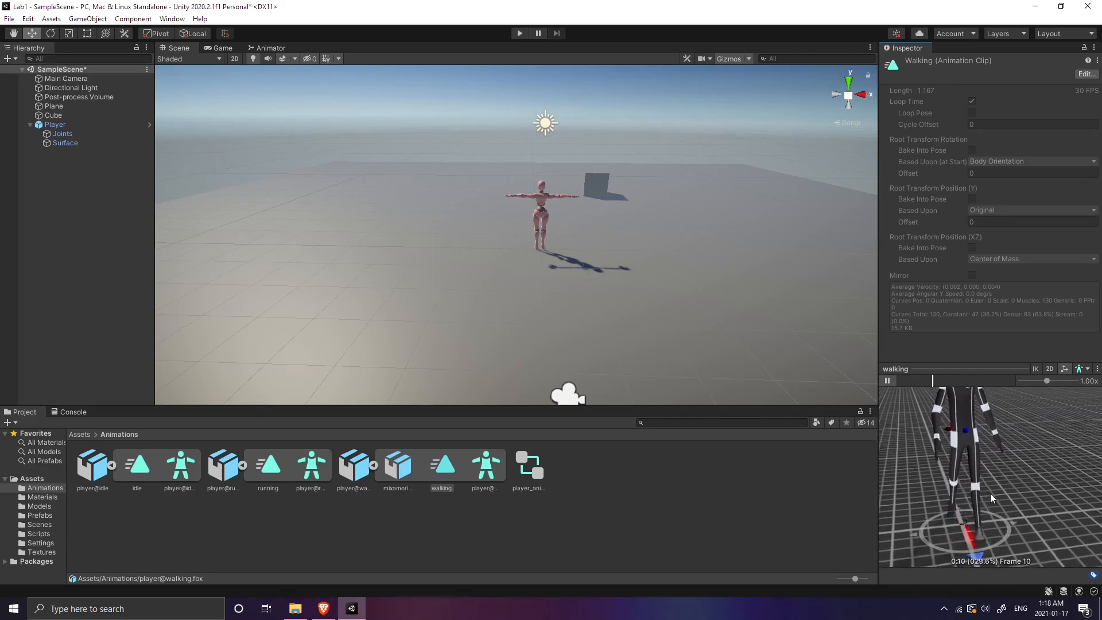
pyautogui.click(887, 380)
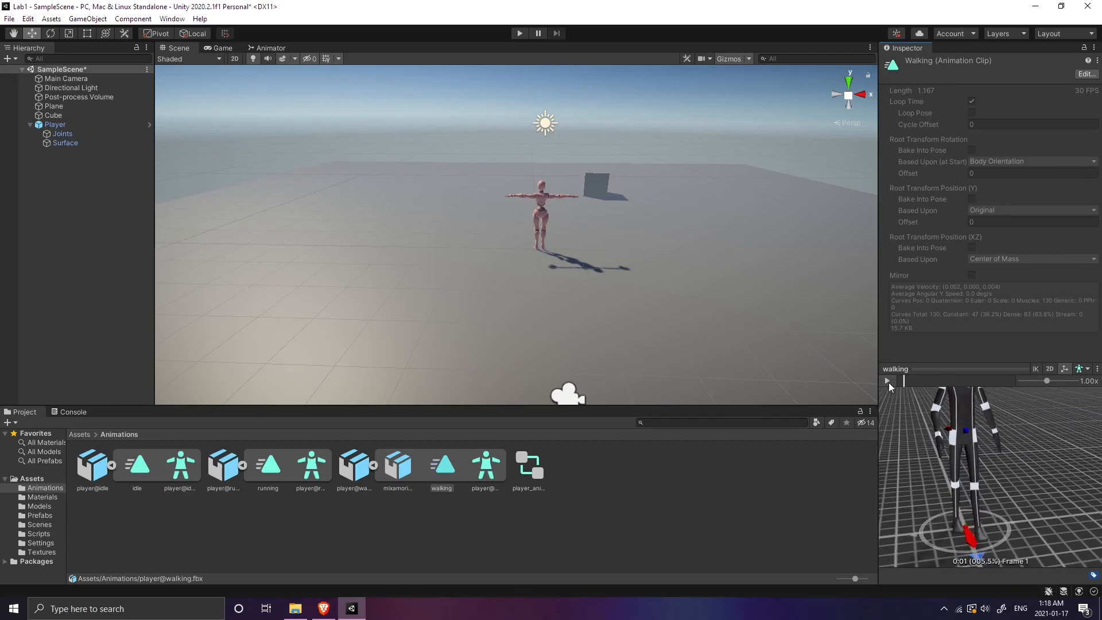
# Step: Preview the running clip on the Unity Model, watching the foot and full-body movement before pausing playback
pyautogui.click(266, 465)
pyautogui.click(1086, 369)
pyautogui.click(1059, 398)
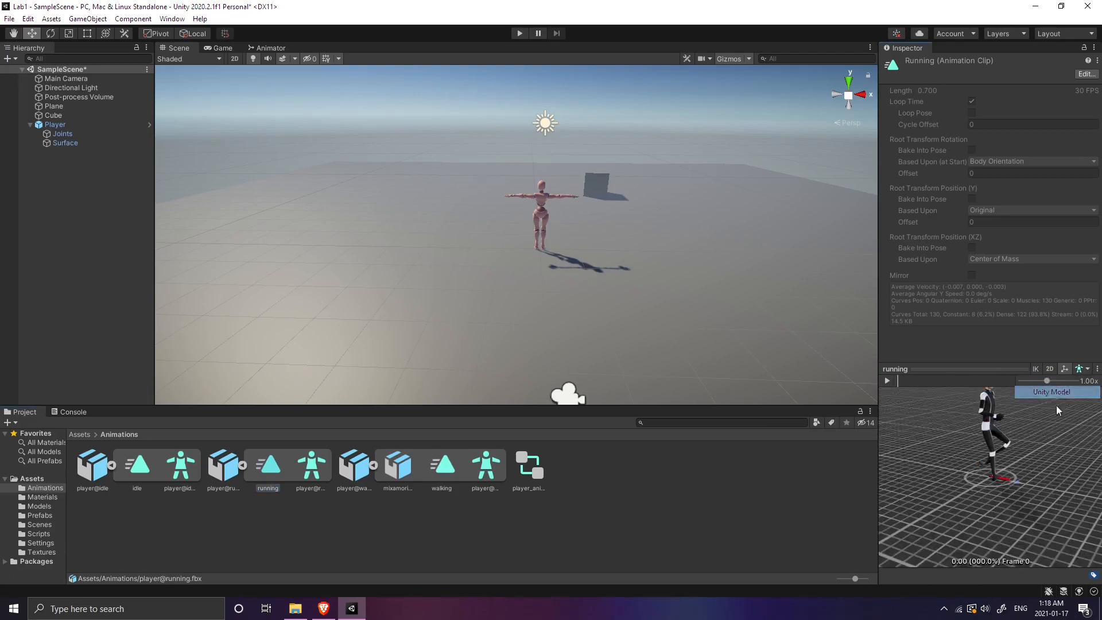
pyautogui.scroll(10, 1033, 516)
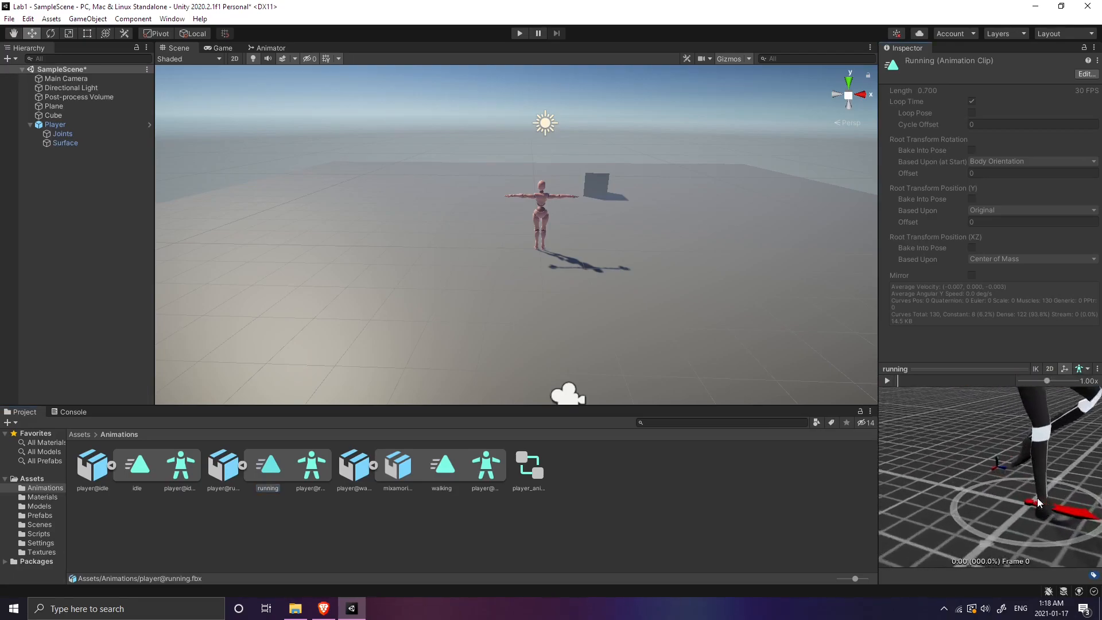
pyautogui.moveTo(1035, 471); pyautogui.dragTo(982, 471, button='middle')
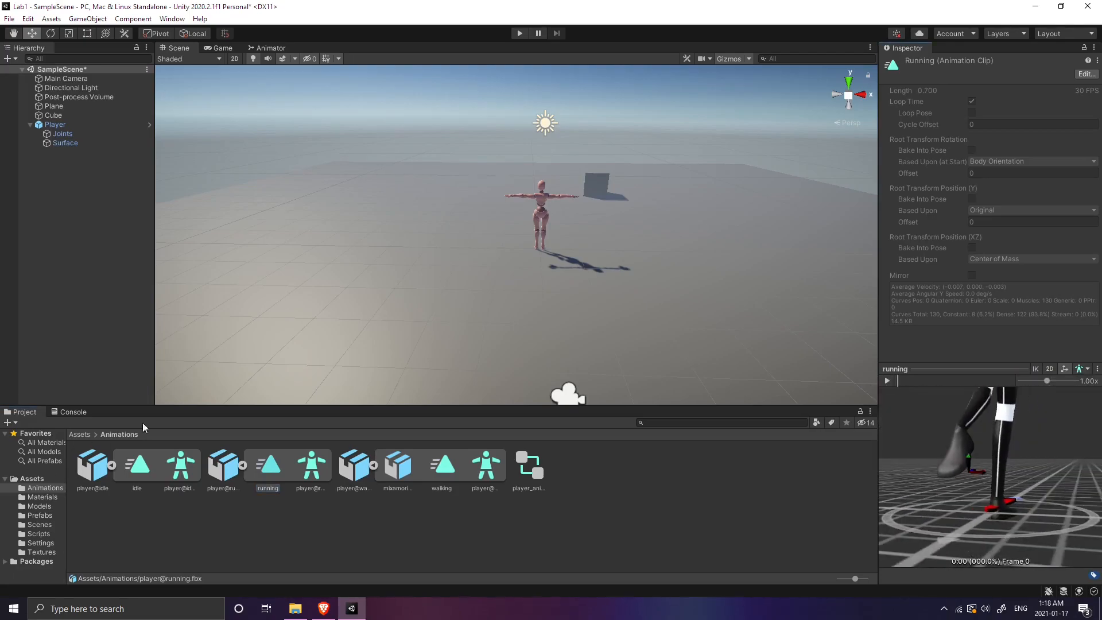
pyautogui.moveTo(1029, 467); pyautogui.dragTo(955, 463)
pyautogui.click(887, 381)
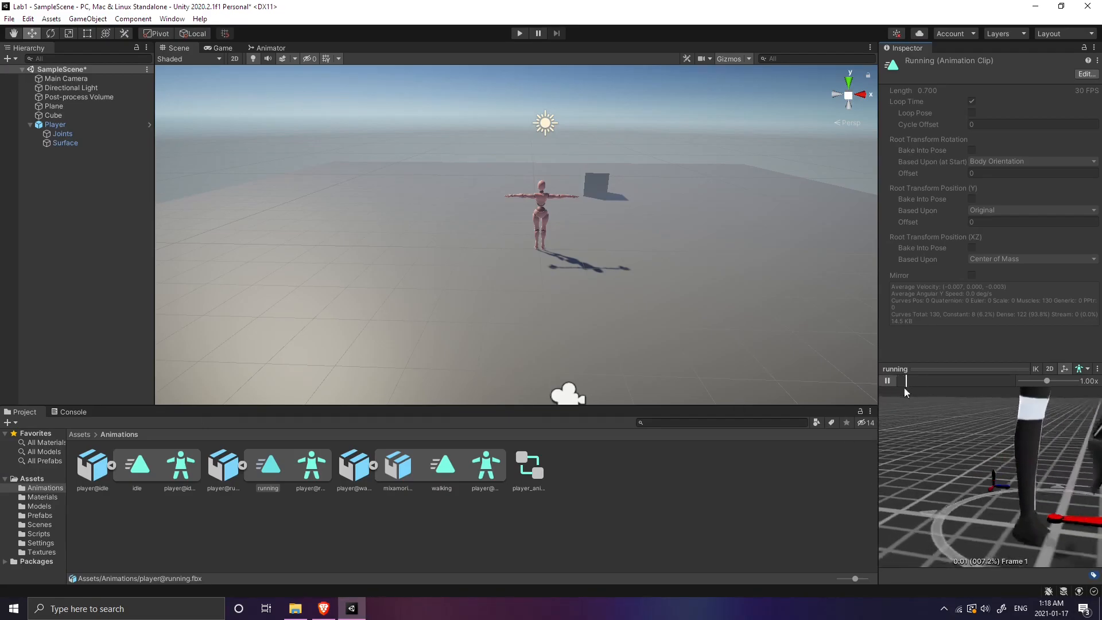
pyautogui.scroll(-8, 1041, 477)
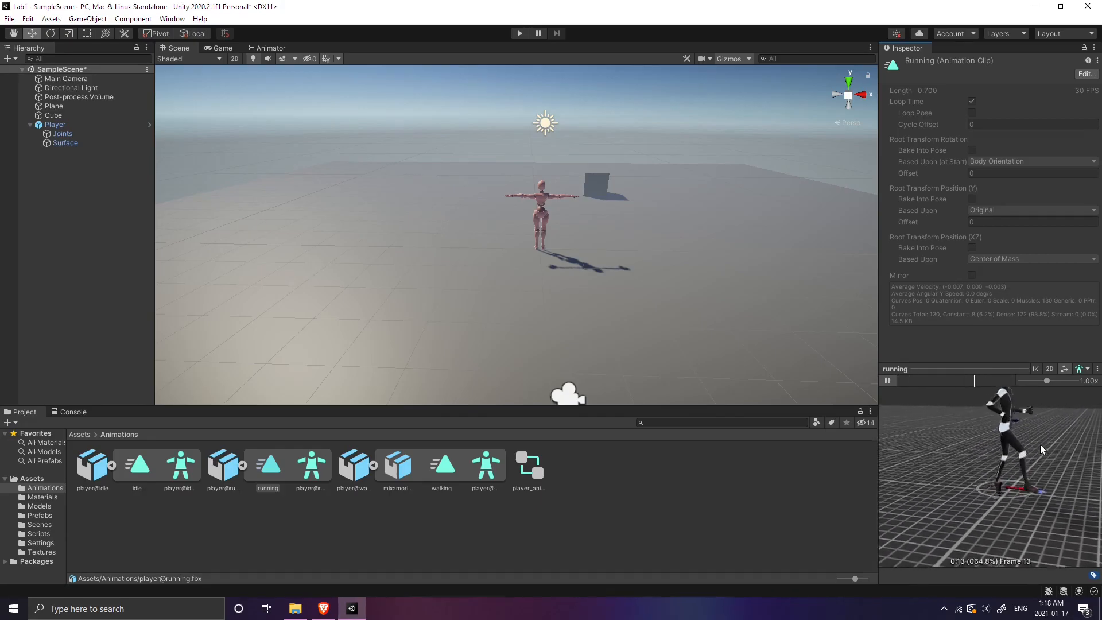
pyautogui.click(886, 382)
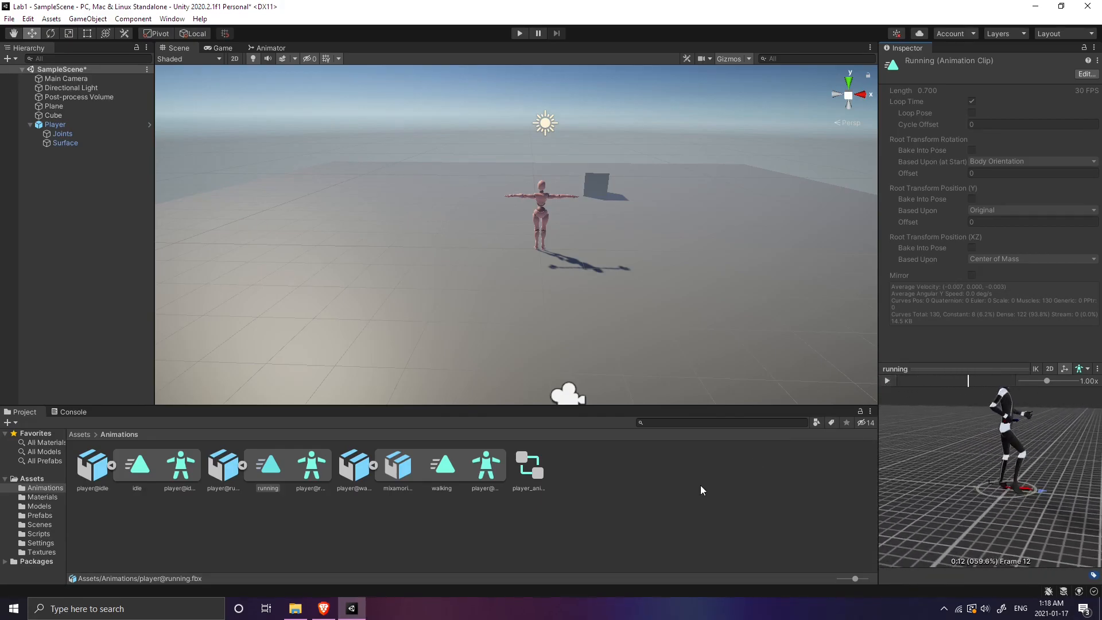
# Step: Set the idle, running and walking models' Avatar Definition to Copy From Other Avatar with playerAvatar as source, and apply it
pyautogui.click(84, 468)
pyautogui.keyDown('ctrl'); pyautogui.click(230, 472); pyautogui.keyUp('ctrl')
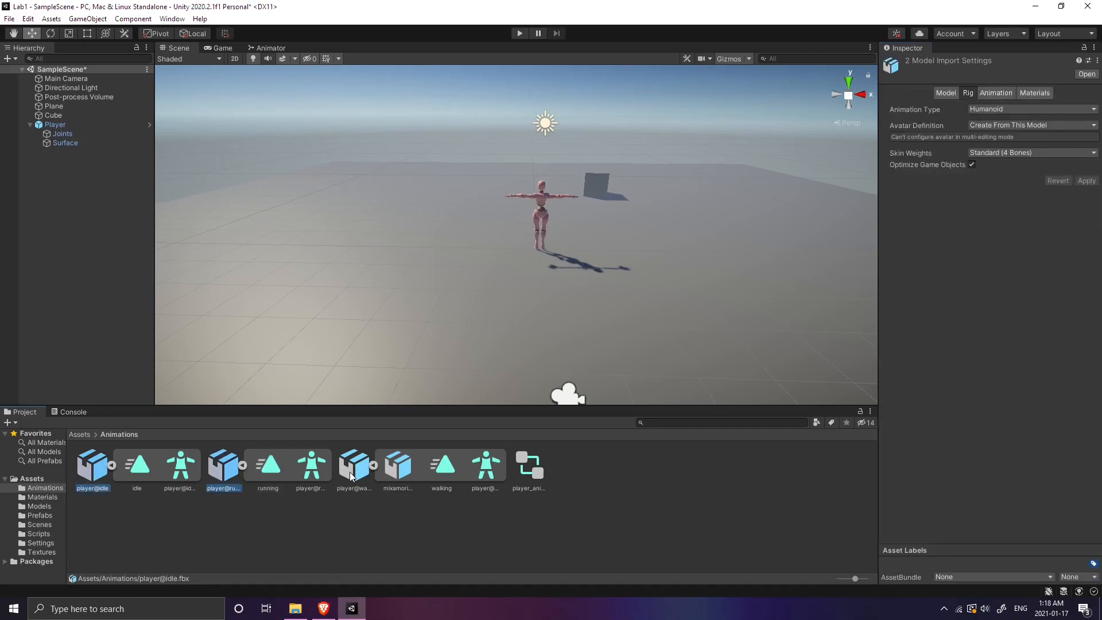
pyautogui.keyDown('ctrl'); pyautogui.click(351, 475); pyautogui.keyUp('ctrl')
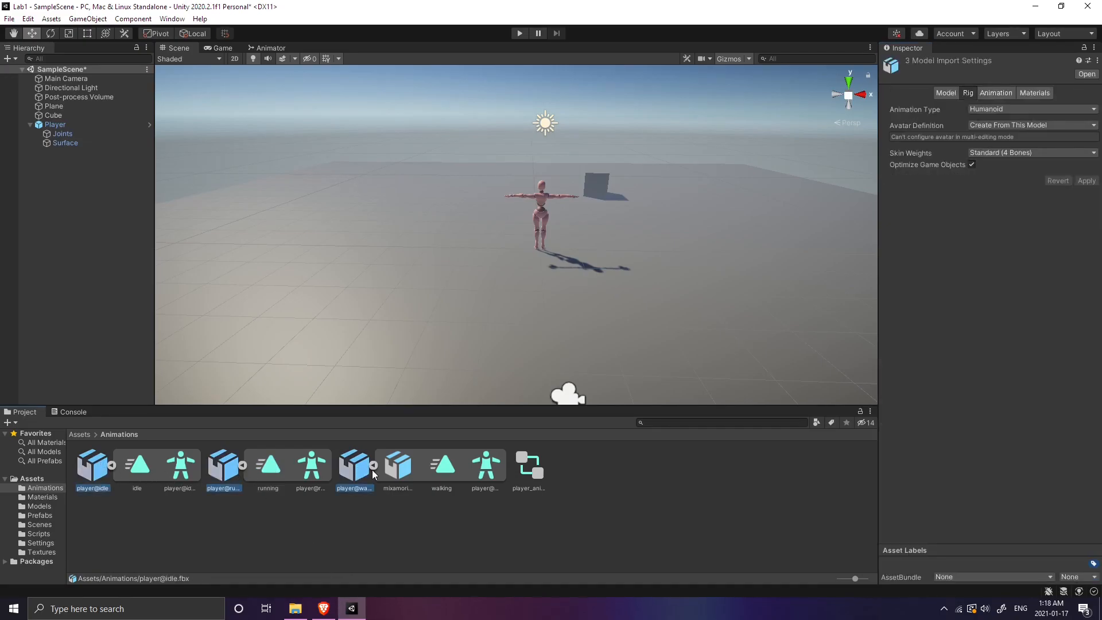
pyautogui.click(973, 126)
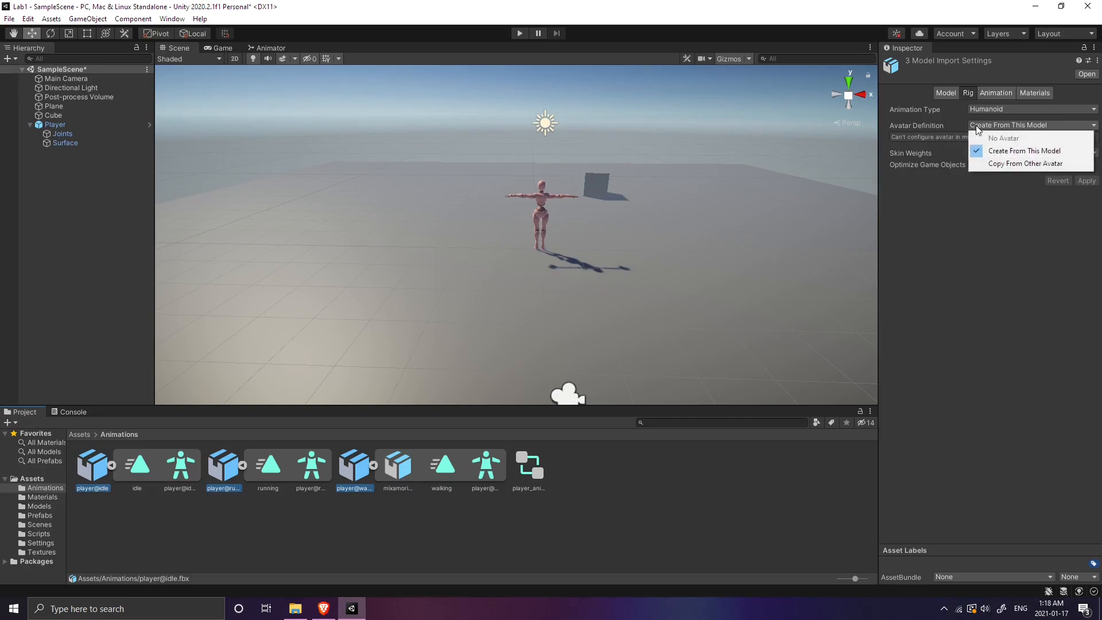
pyautogui.click(986, 164)
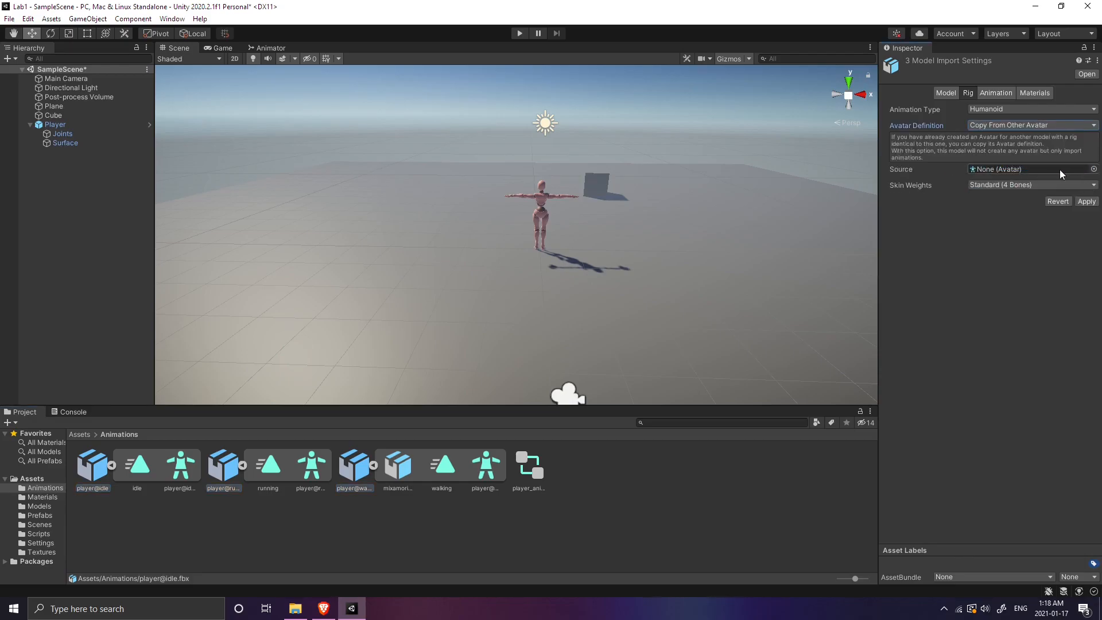
pyautogui.click(1091, 169)
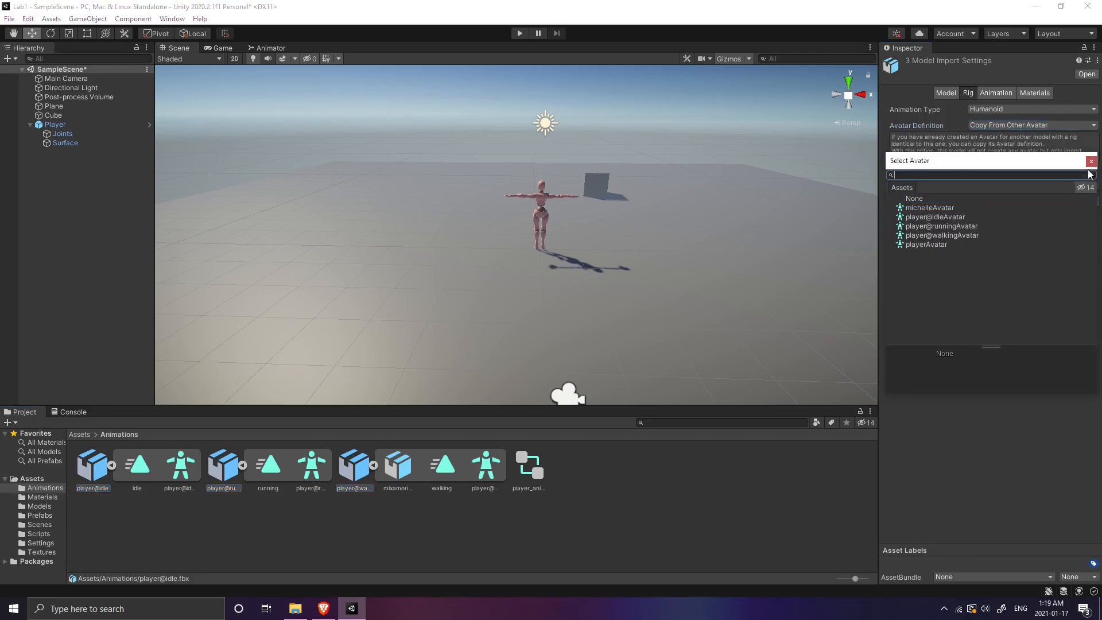
pyautogui.doubleClick(930, 243)
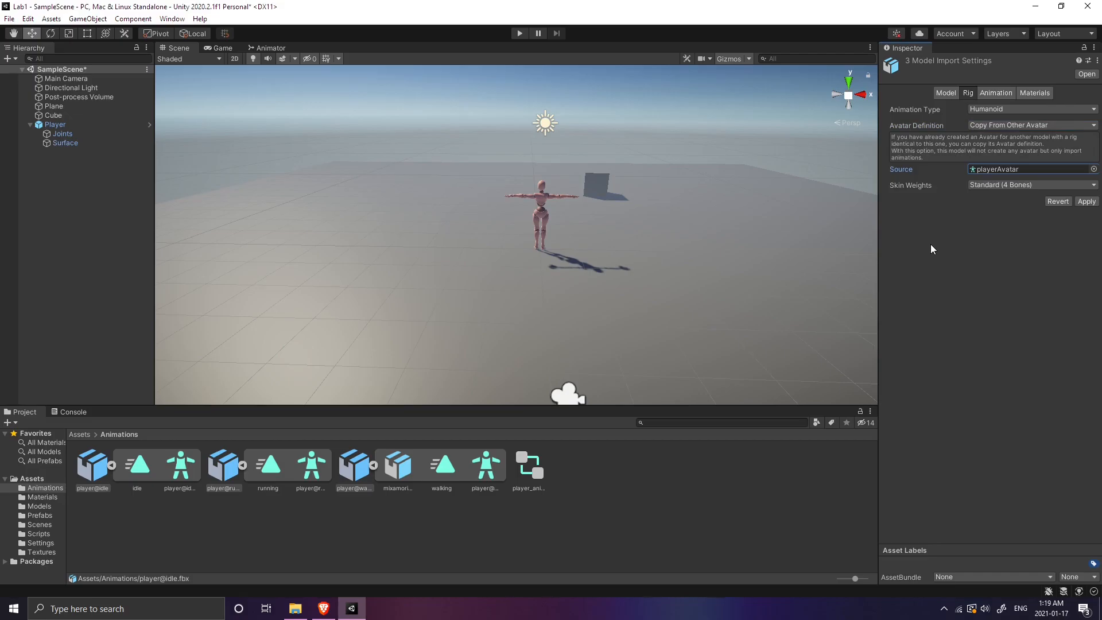
pyautogui.click(1086, 202)
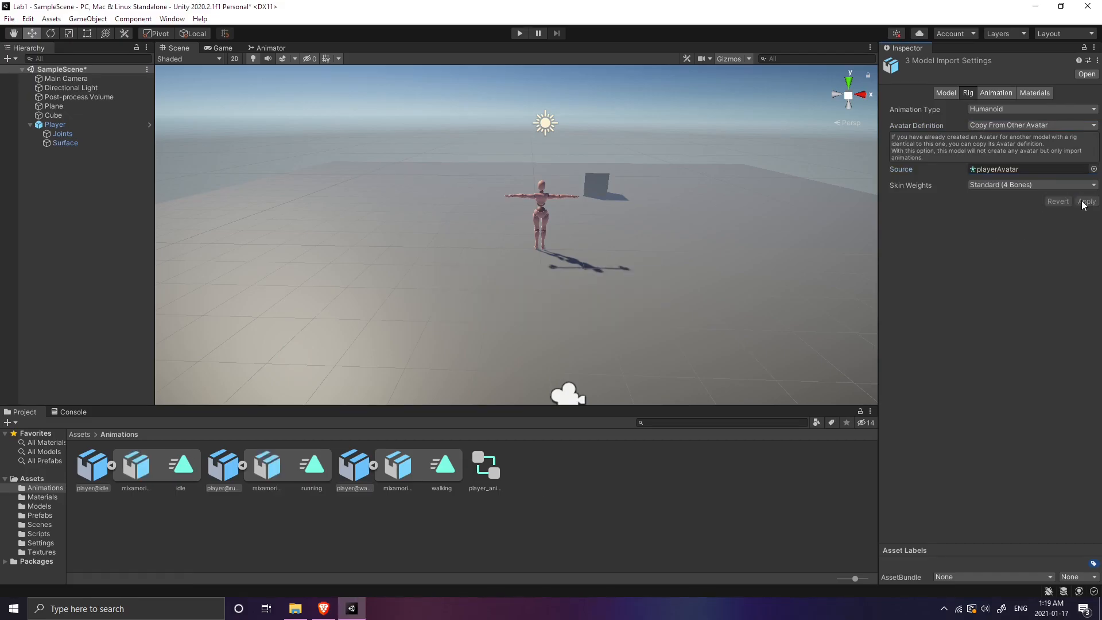
# Step: Inspect playerAvatar in the Models folder and check the rig settings of the player model it belongs to
pyautogui.click(80, 431)
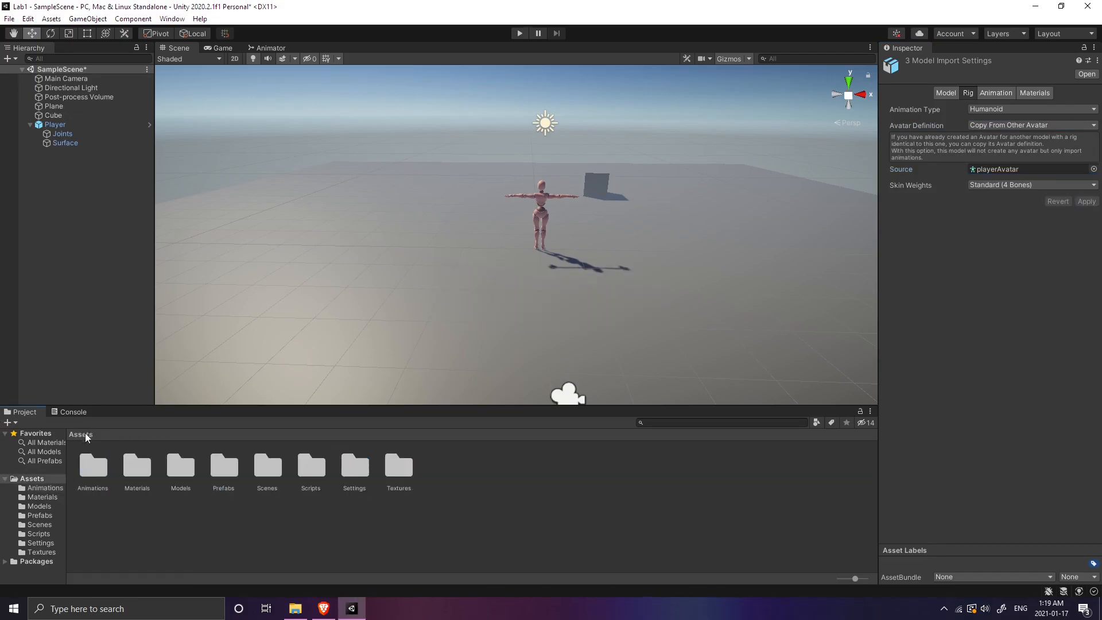
pyautogui.doubleClick(175, 469)
pyautogui.click(139, 459)
pyautogui.click(450, 483)
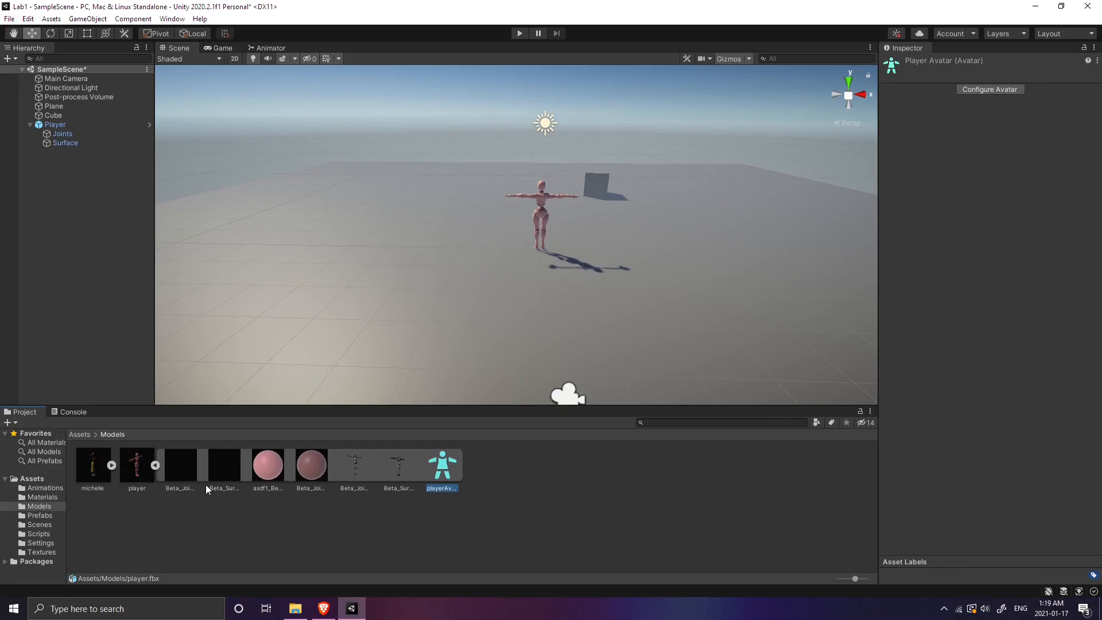
pyautogui.click(132, 465)
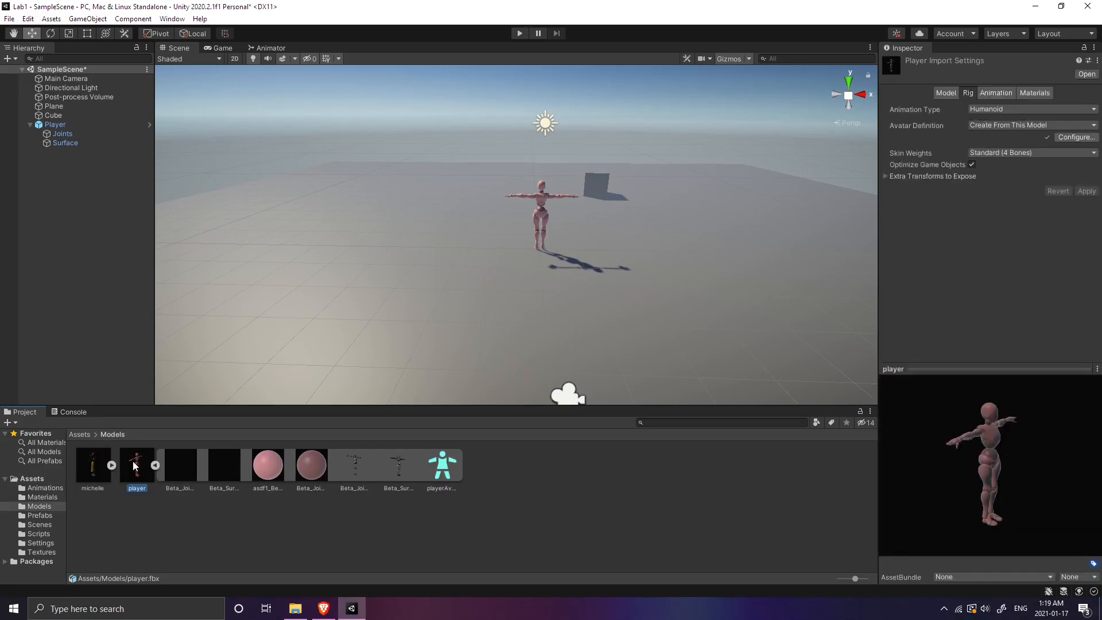
# Step: Return to the Animations folder and play the walking clip's preview on the Auto model, viewing the legs up close
pyautogui.click(80, 435)
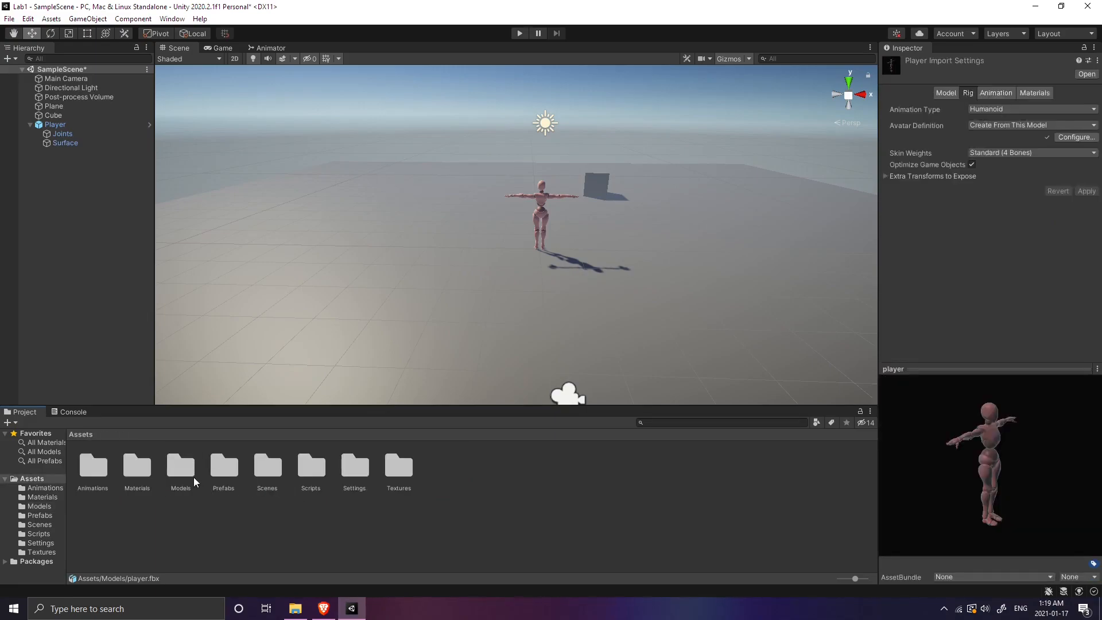
pyautogui.doubleClick(101, 474)
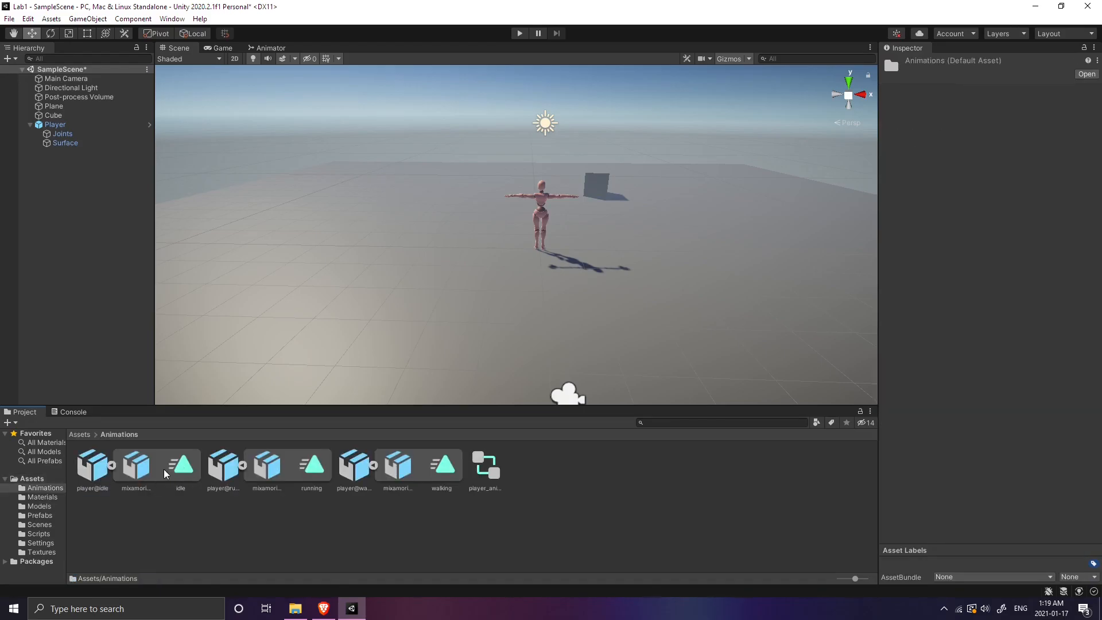
pyautogui.click(443, 466)
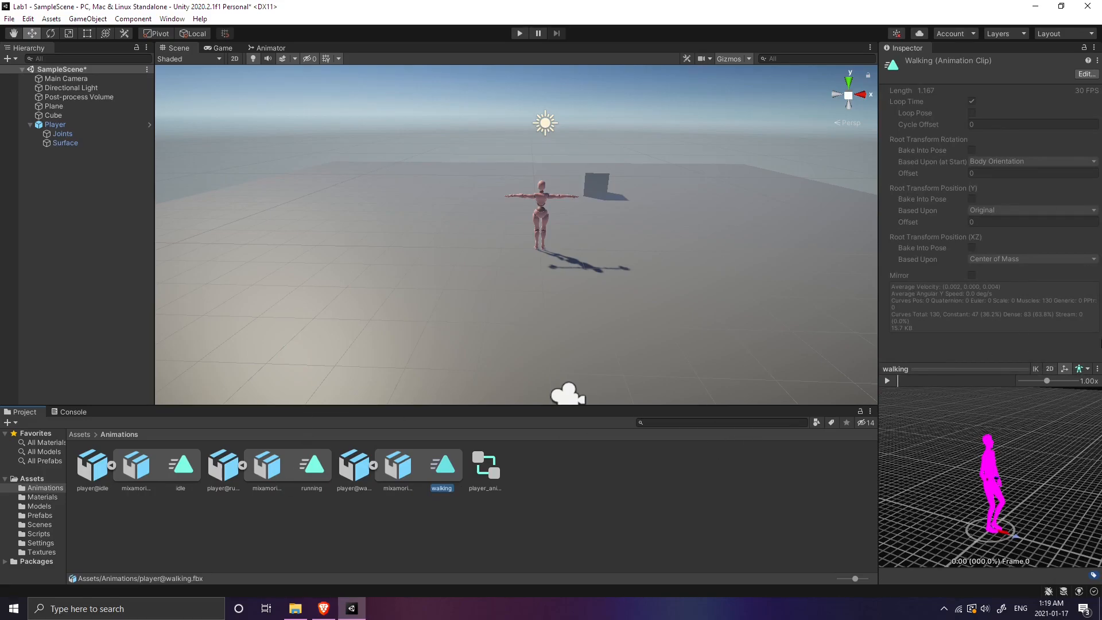
pyautogui.click(1081, 370)
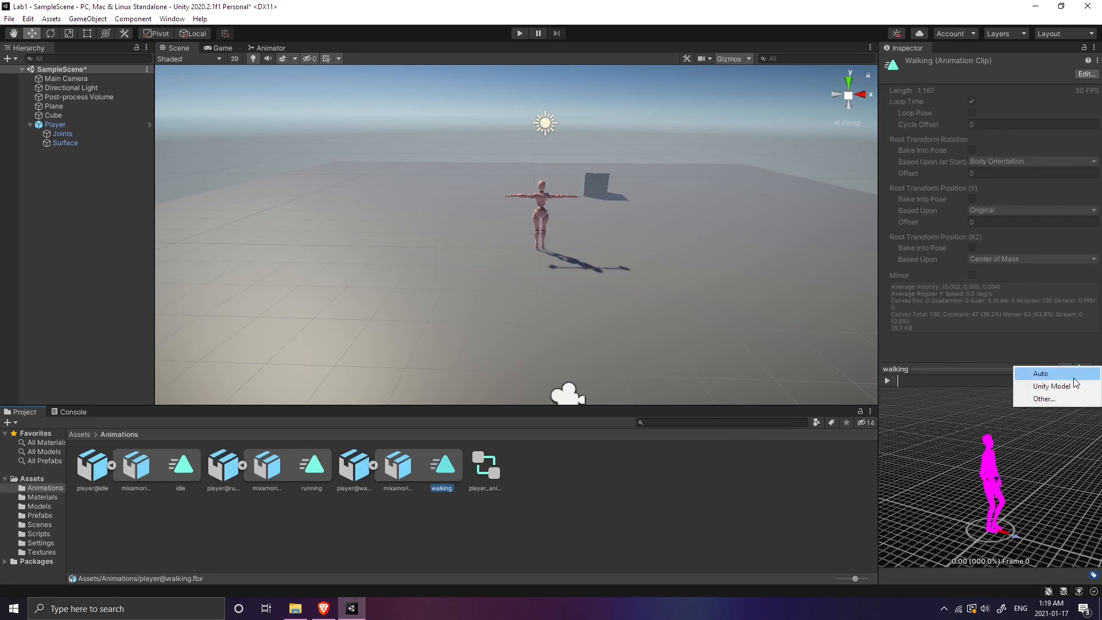
pyautogui.click(1052, 375)
pyautogui.moveTo(1047, 464); pyautogui.dragTo(1027, 507, button='middle')
pyautogui.scroll(4, 1027, 508)
pyautogui.moveTo(1027, 507); pyautogui.dragTo(932, 413)
pyautogui.click(887, 380)
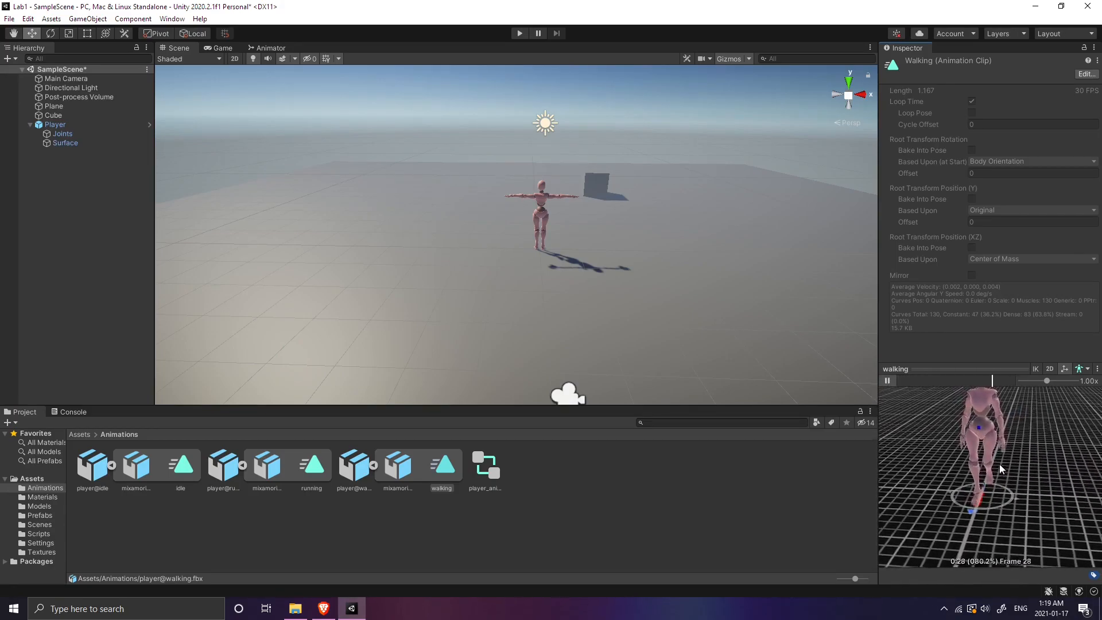
pyautogui.moveTo(994, 466); pyautogui.dragTo(1015, 443)
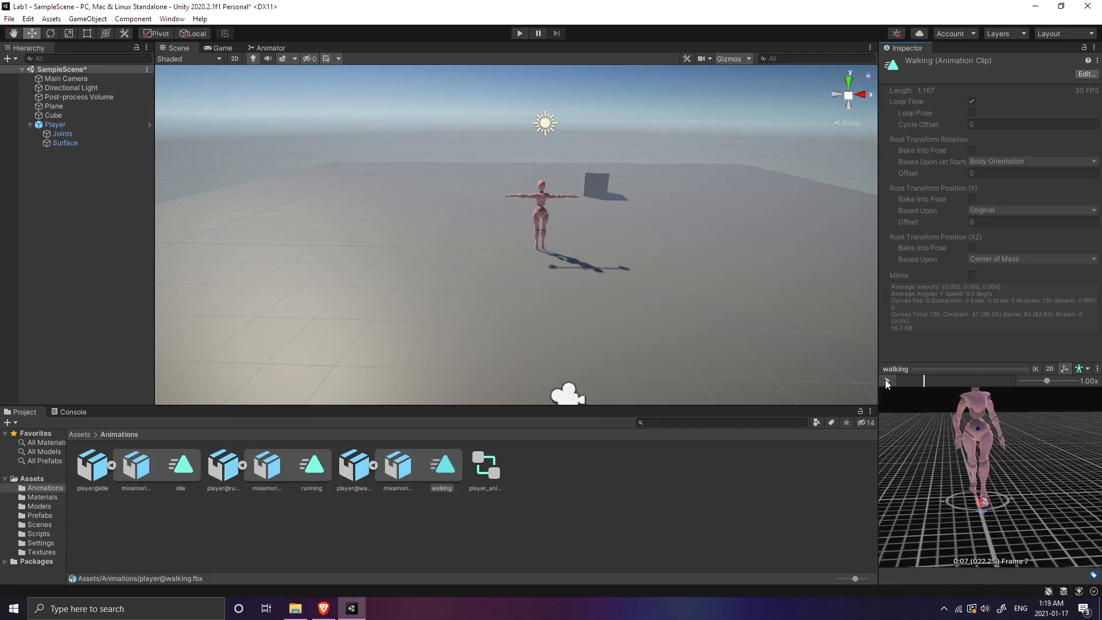
# Step: Play the running clip's preview on the player model and view it from another angle
pyautogui.click(317, 466)
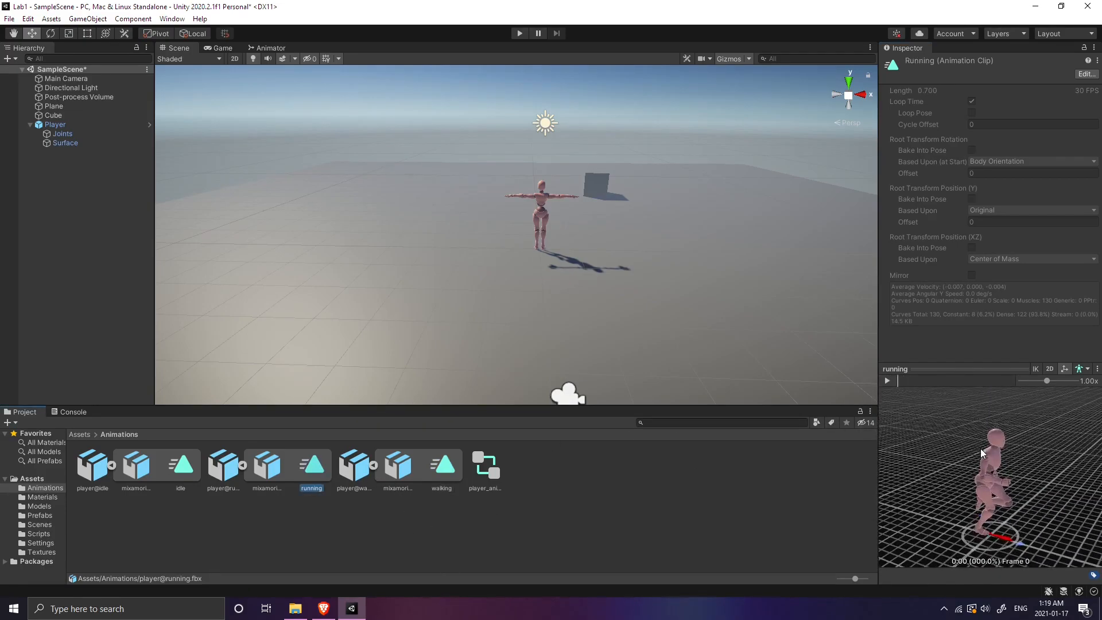
pyautogui.moveTo(1074, 462); pyautogui.dragTo(918, 412)
pyautogui.click(889, 380)
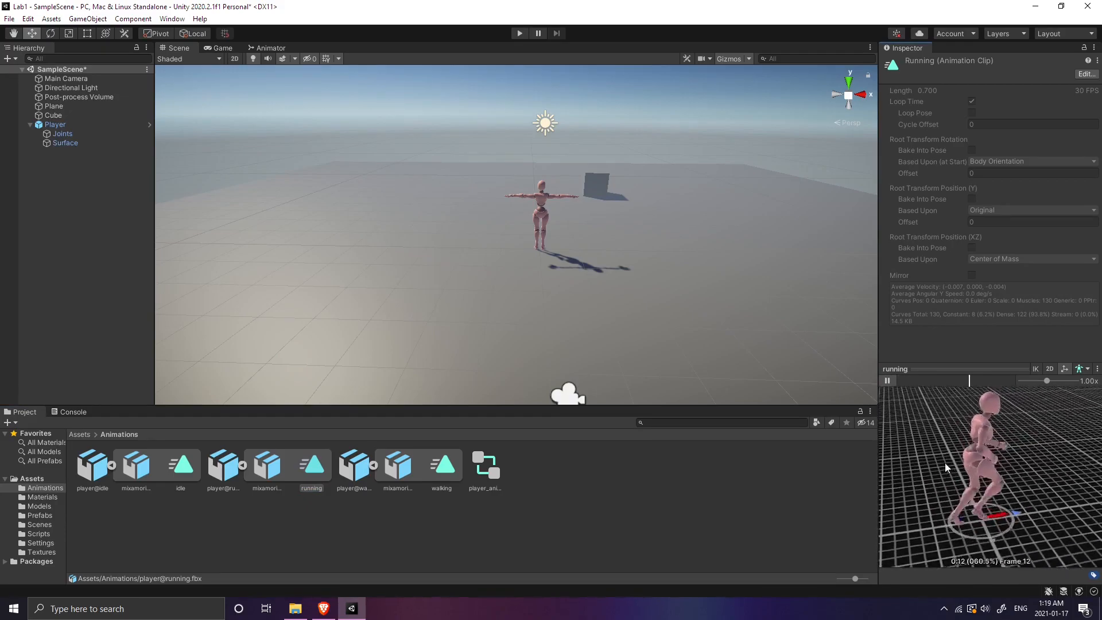